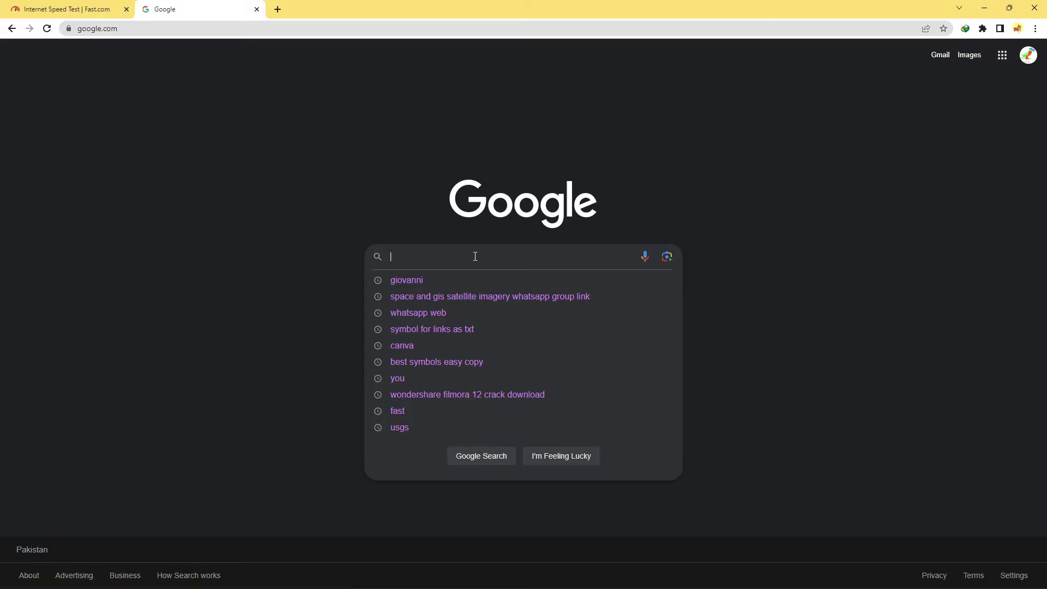
type("iovanni")
- Search Google for 'giovanni'
key("Return")
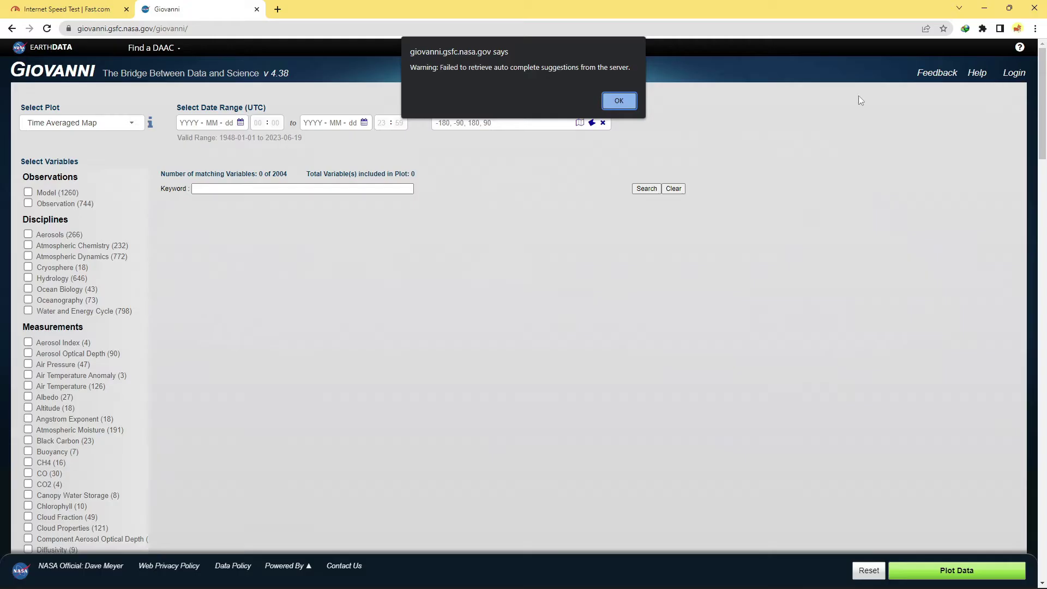
- Dismiss the autocomplete warning and follow Giovanni's Login link to Earthdata sign-in
left_click(620, 101)
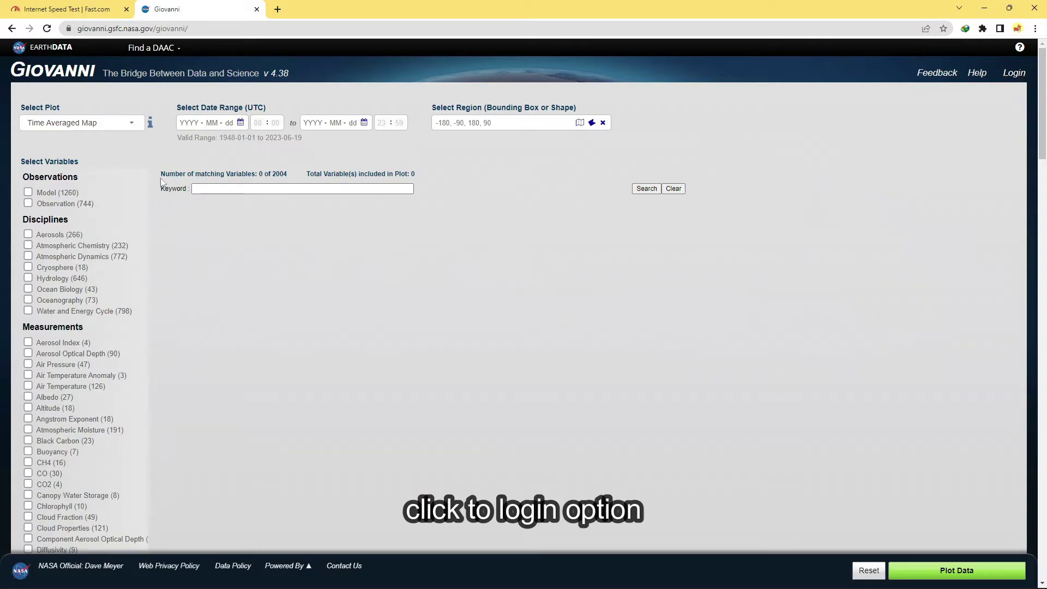
left_click(1015, 73)
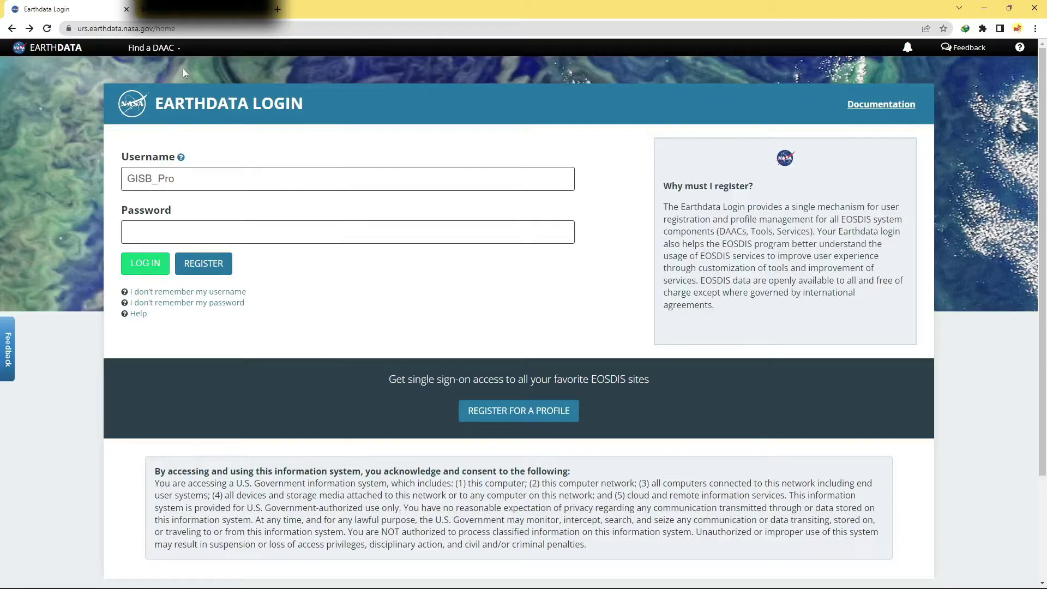
- Register a profile with username, password, names, Pakistan, Education affiliation and organization esri
left_click(212, 266)
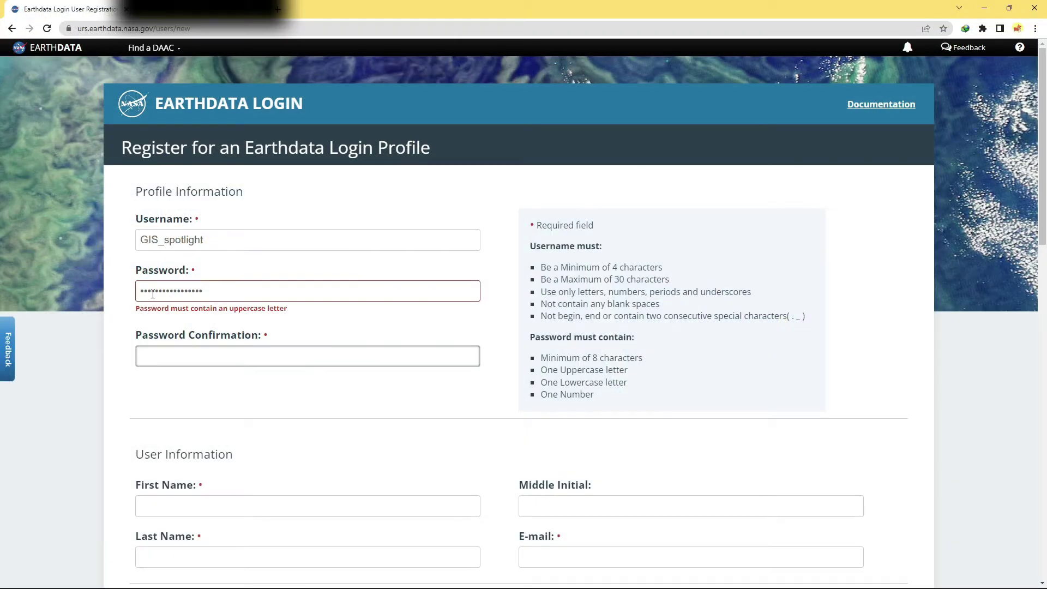
left_click(153, 295)
key("Tab")
type("a")
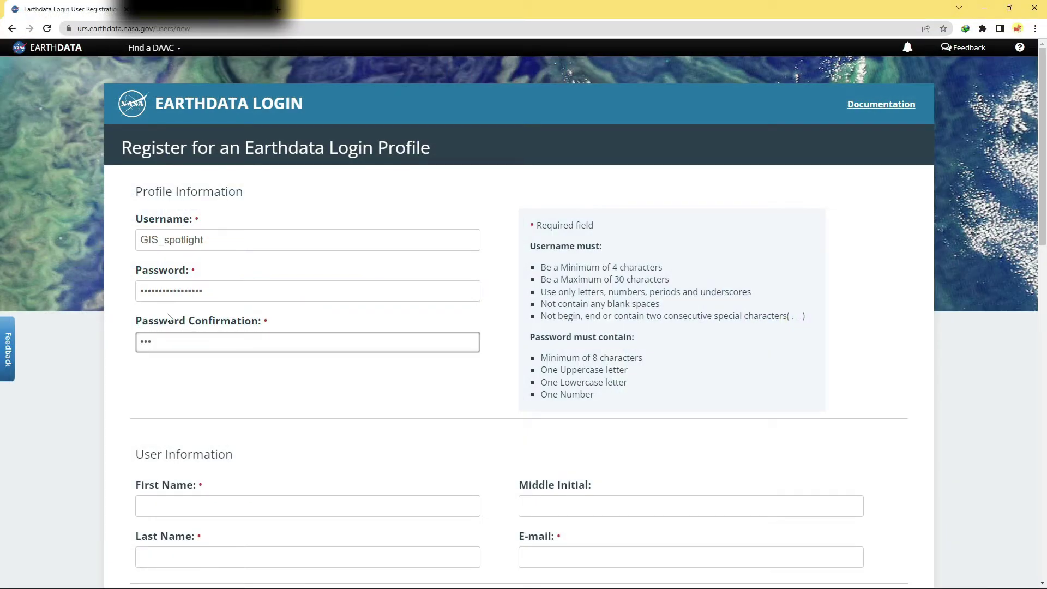
scroll(168, 318, "down", 2)
left_click(234, 394)
type("G")
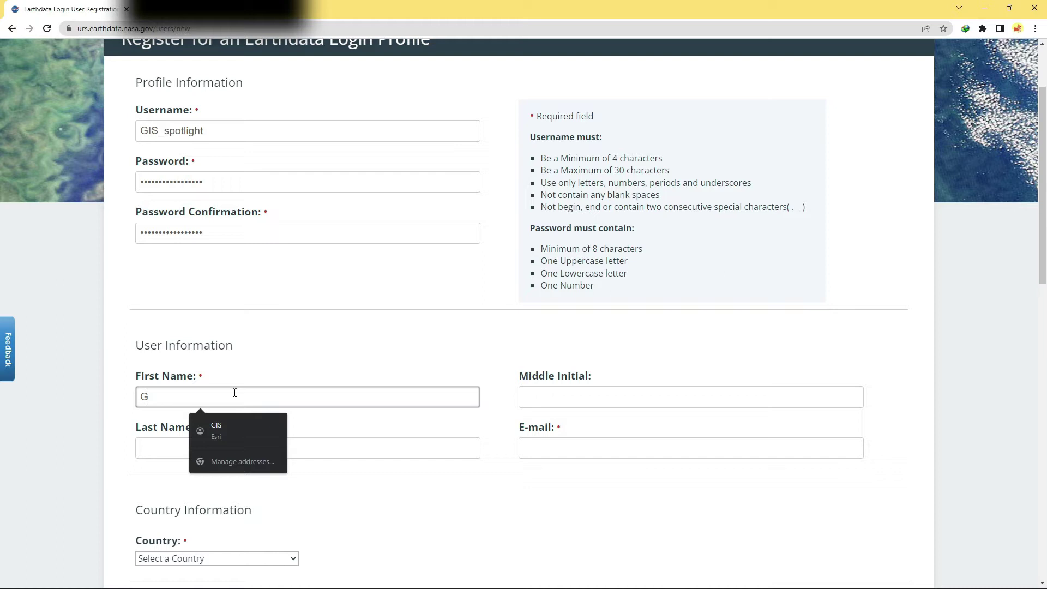
type("IS")
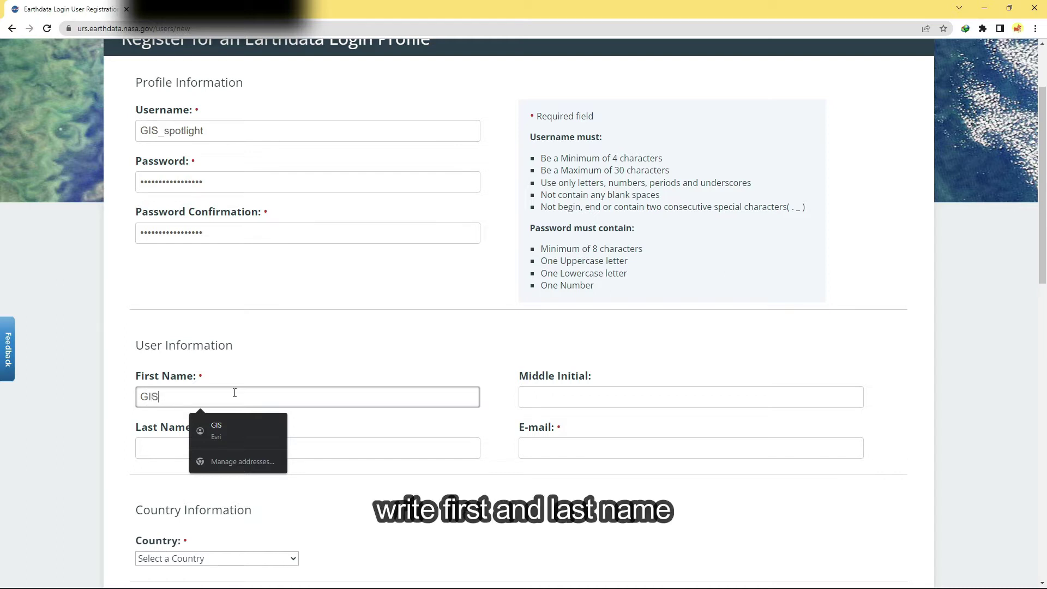
key("Tab")
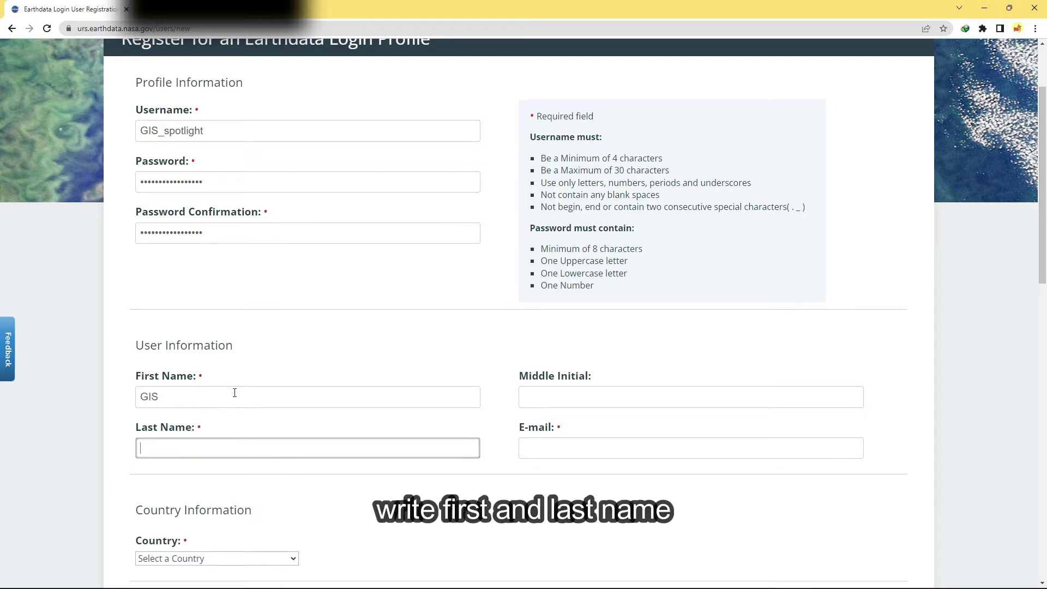
type("spotlight")
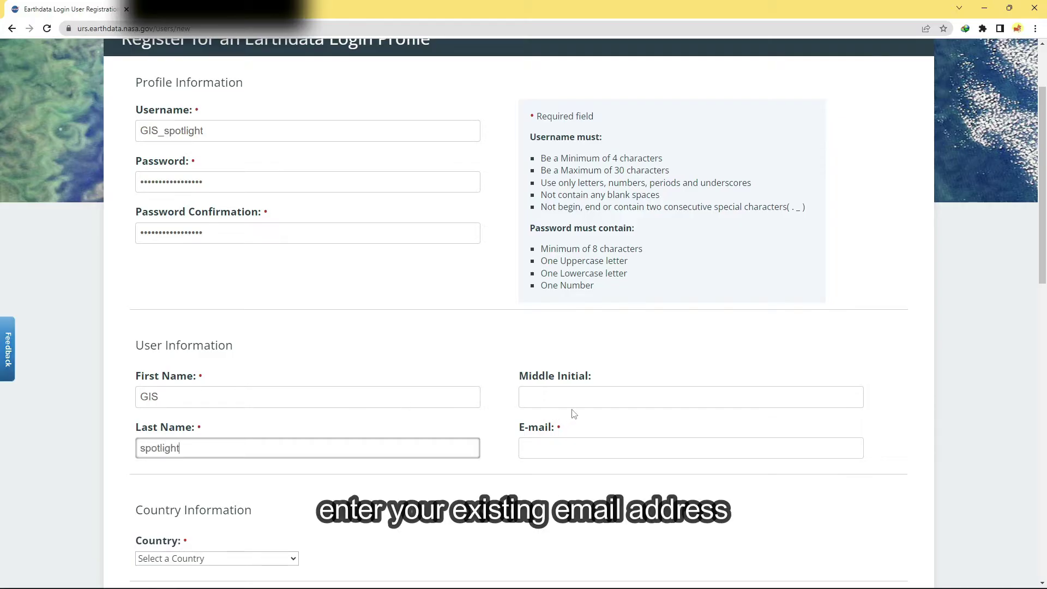
left_click(583, 396)
scroll(416, 393, "down", 1)
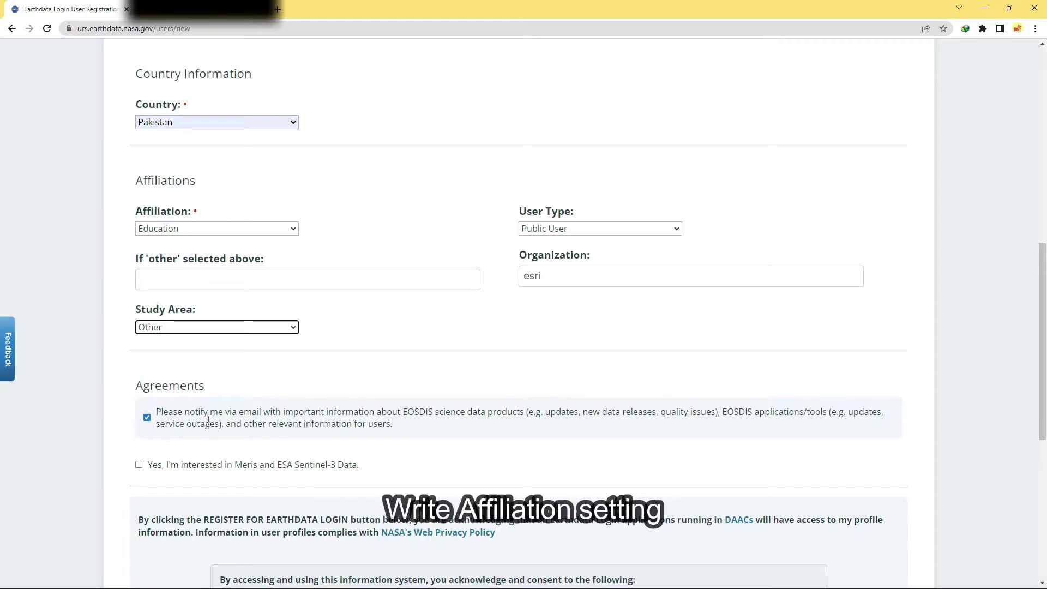
scroll(208, 420, "down", 3)
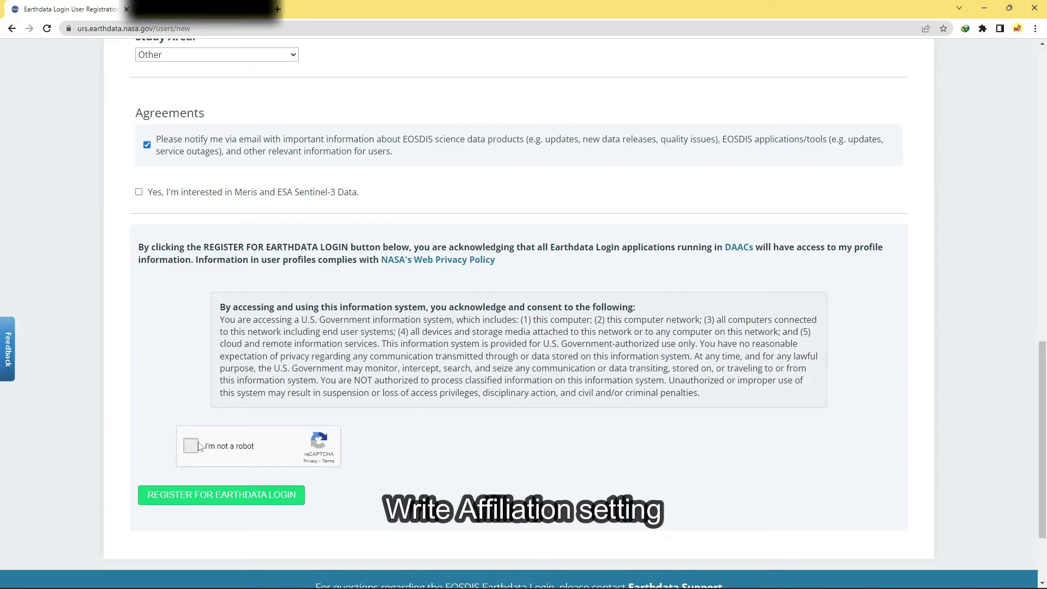
- Pass the 'I'm not a robot' bus-image challenge and submit the Earthdata registration
left_click(191, 446)
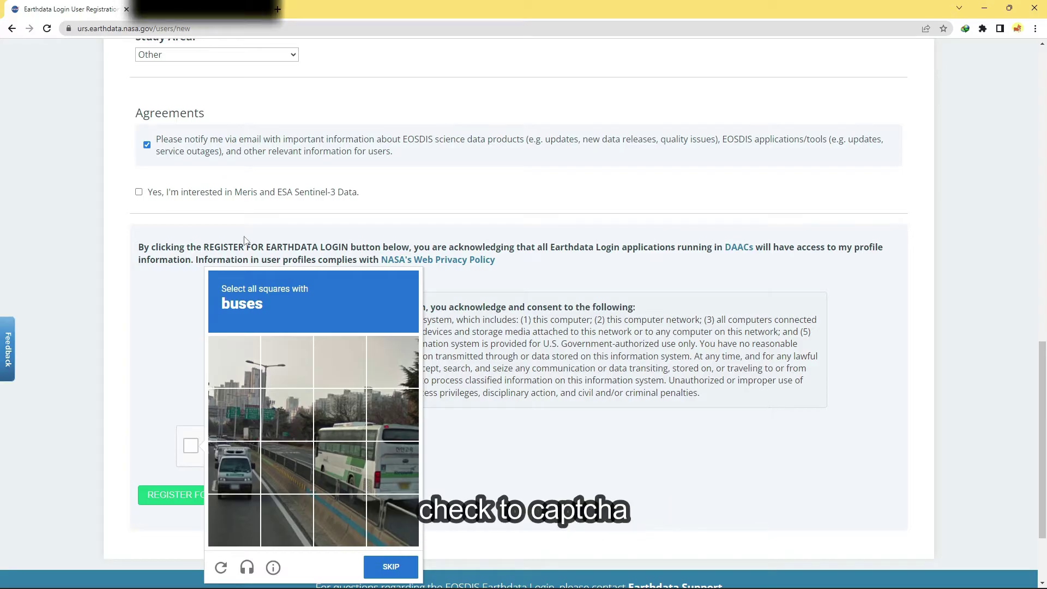
left_click(340, 468)
left_click(393, 469)
left_click(393, 414)
left_click(341, 415)
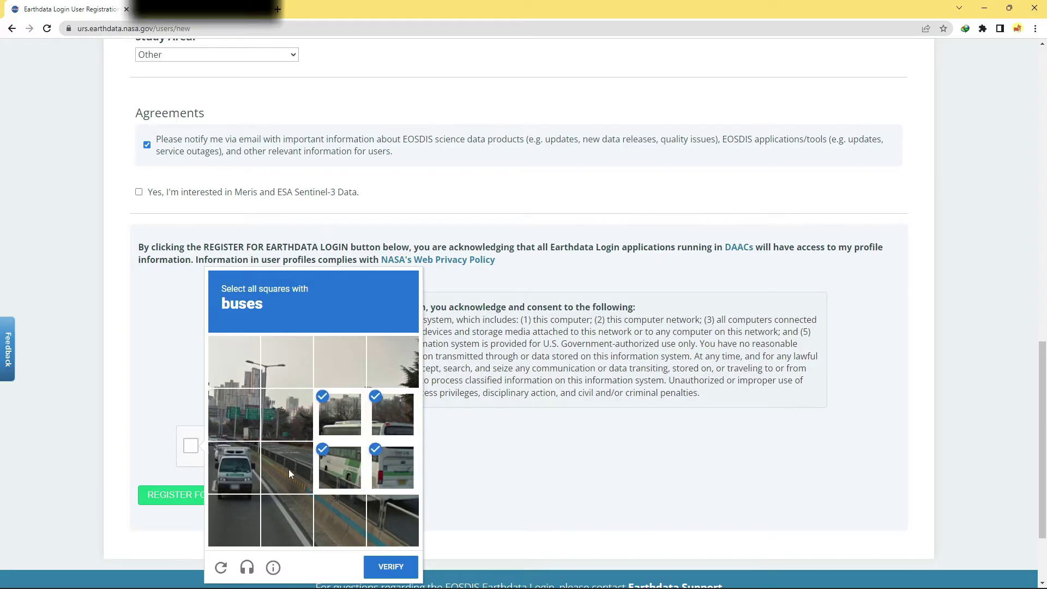
left_click(391, 566)
left_click(221, 495)
scroll(577, 301, "up", 15)
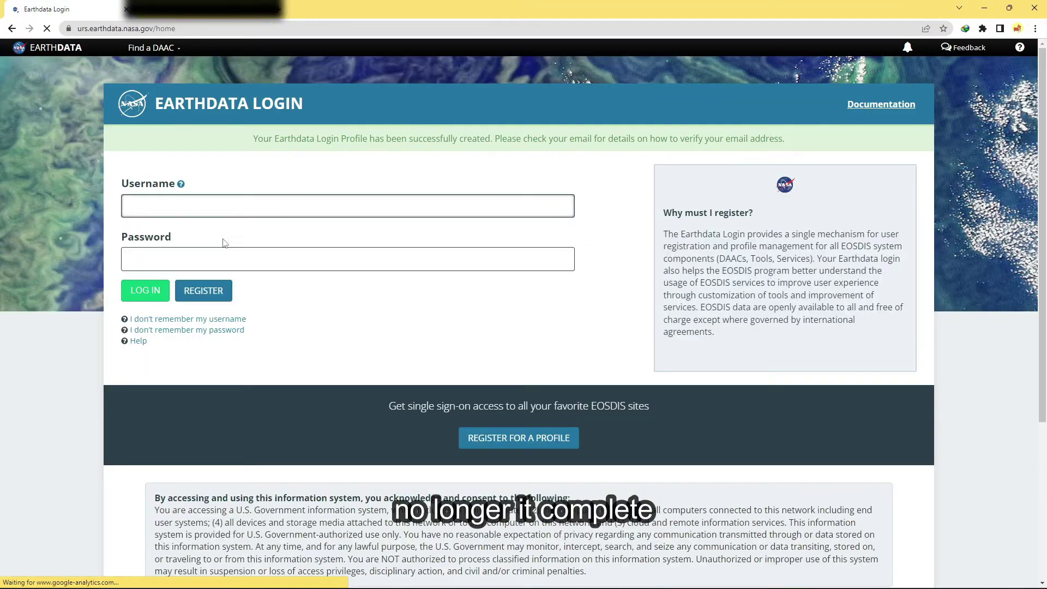
- Log into Earthdata with the new credentials, then sign into Giovanni and accept the EULA
left_click(234, 206)
type("GIS_")
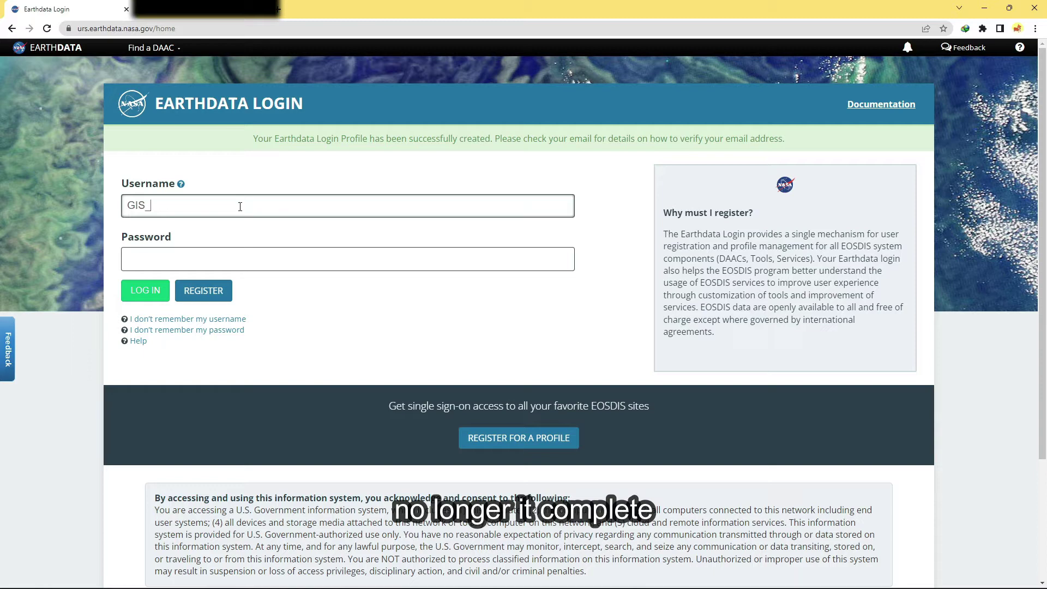
type("spotlight")
key("Tab")
type("*************")
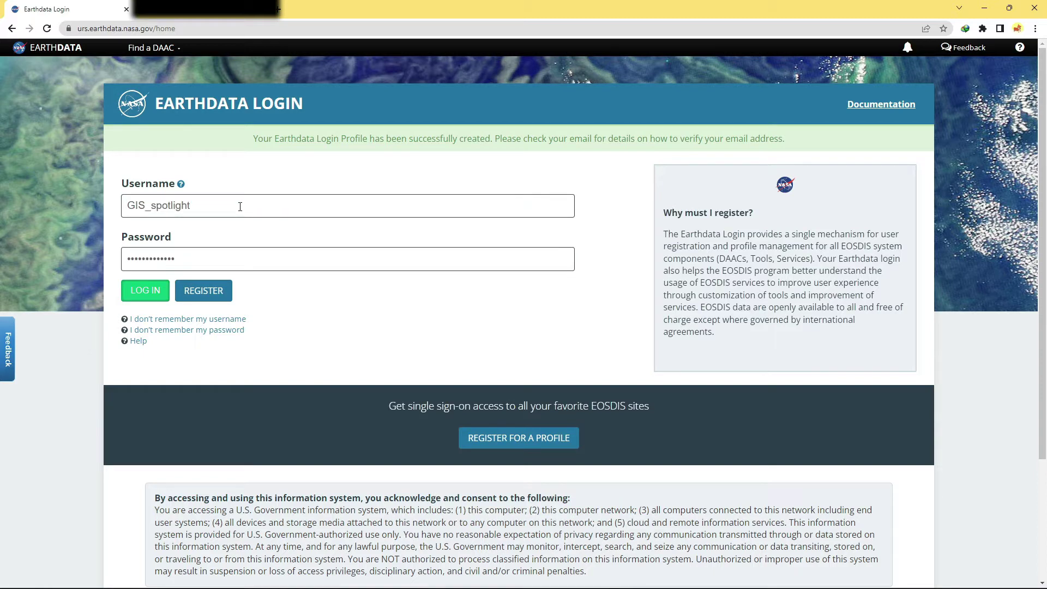
left_click(145, 292)
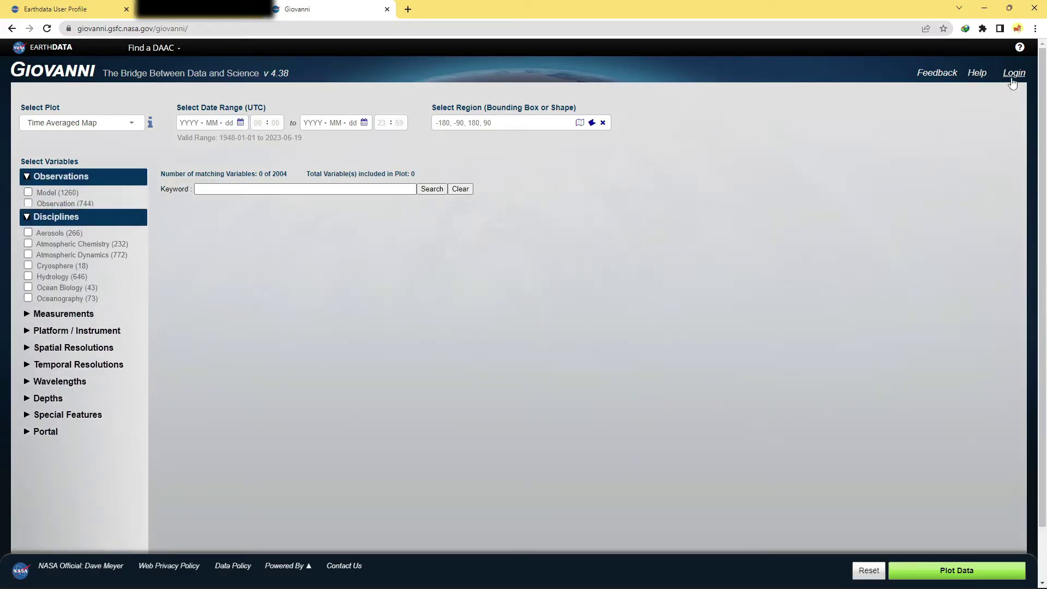
left_click(1014, 74)
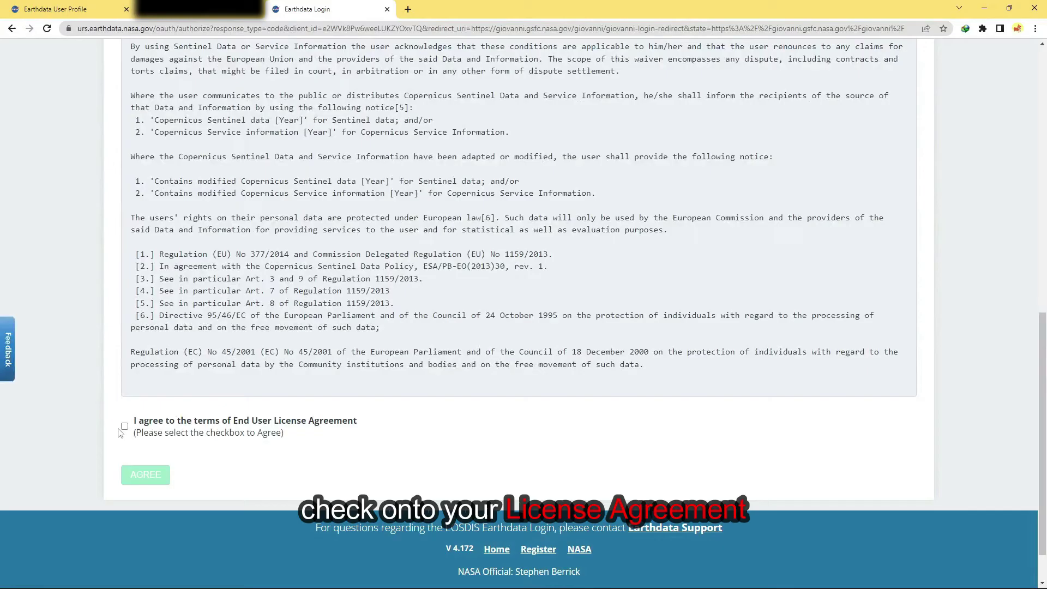
left_click(124, 430)
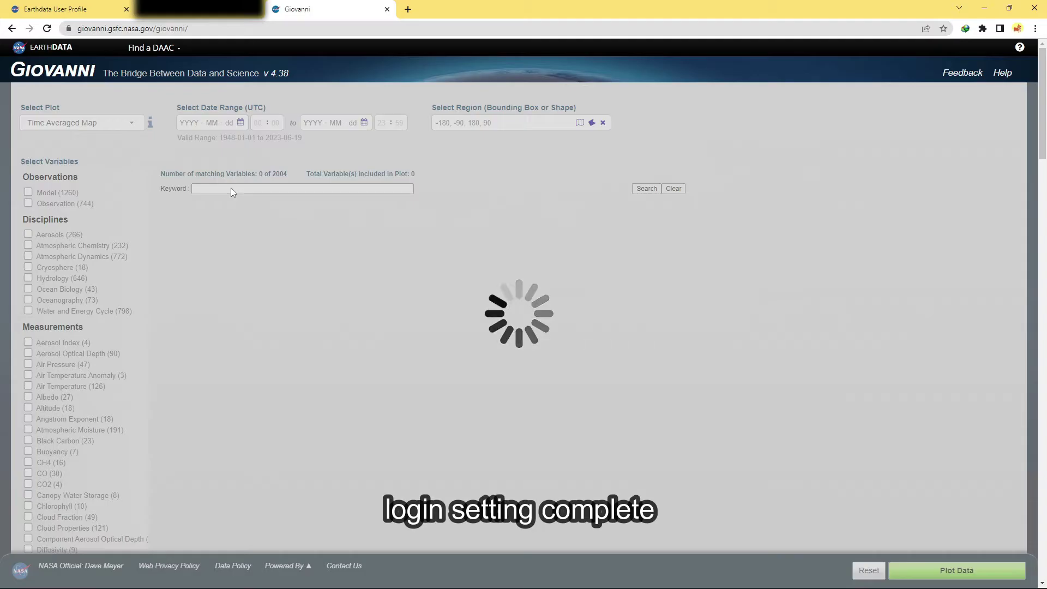
scroll(74, 276, "down", 1)
scroll(73, 277, "down", 2)
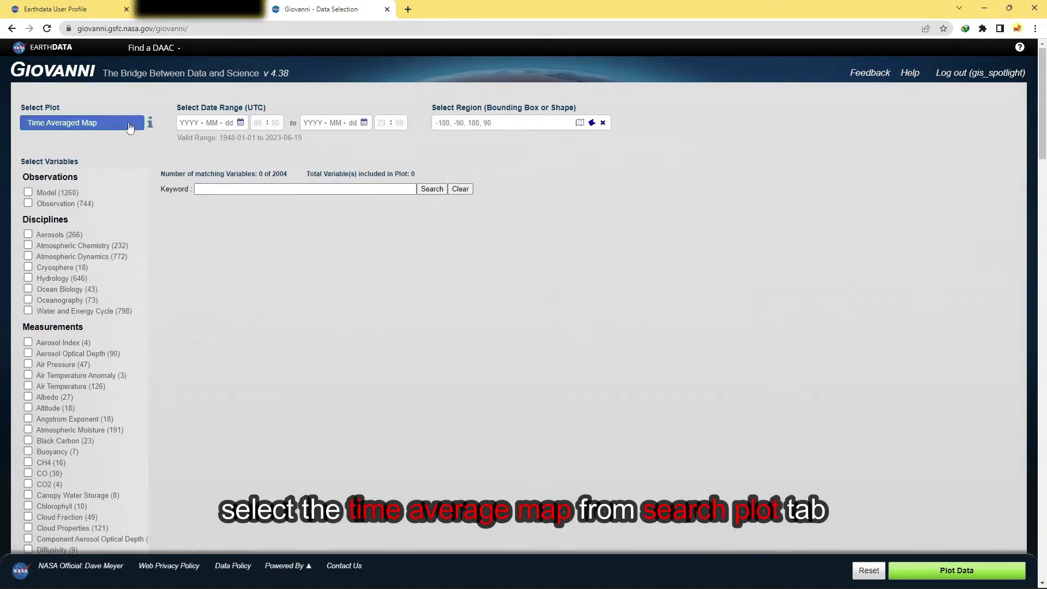
- Choose Time Averaged Map, filter to Black Carbon, and select monthly Black Carbon Surface Mass Concentration (M2TMNXAER)
left_click(82, 123)
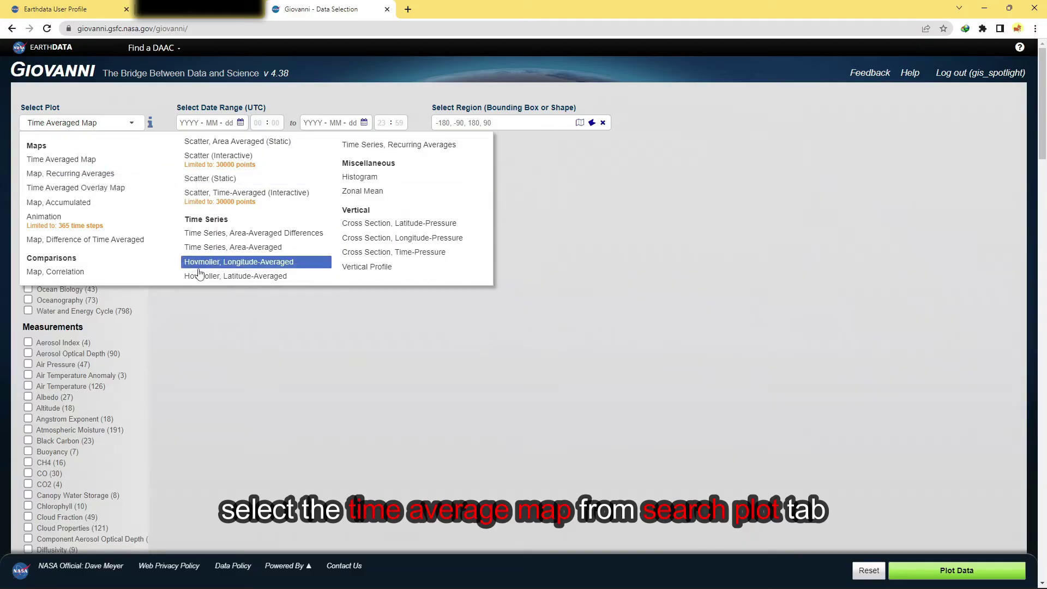
left_click(62, 160)
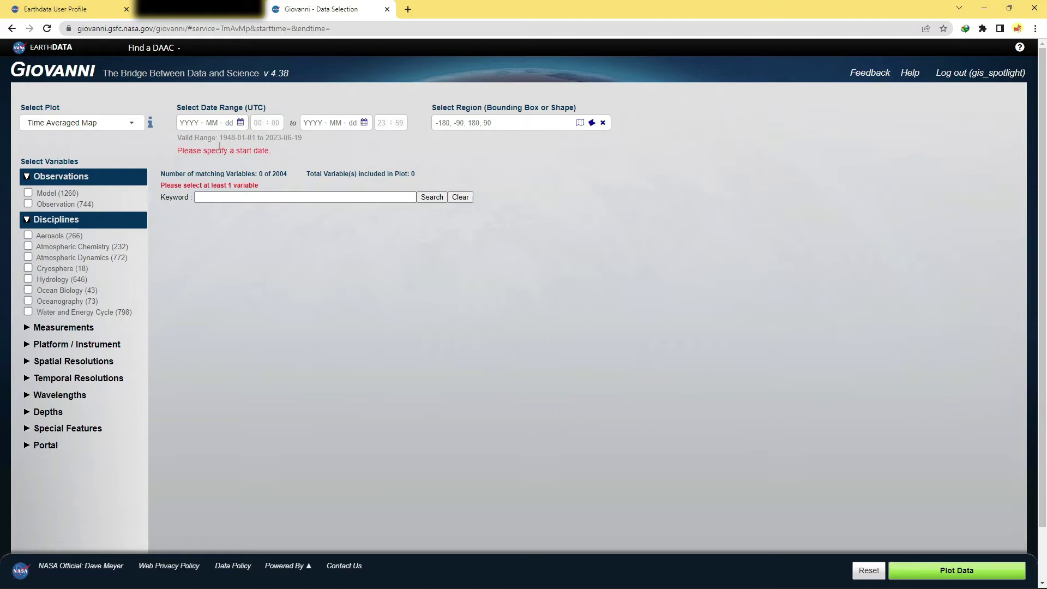
left_click(63, 327)
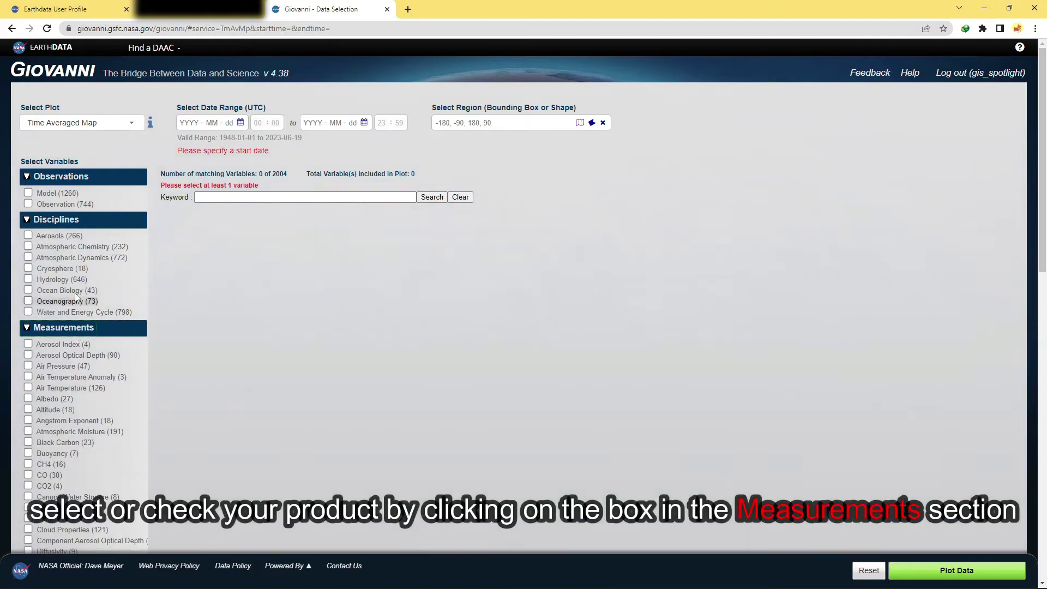
scroll(90, 223, "down", 3)
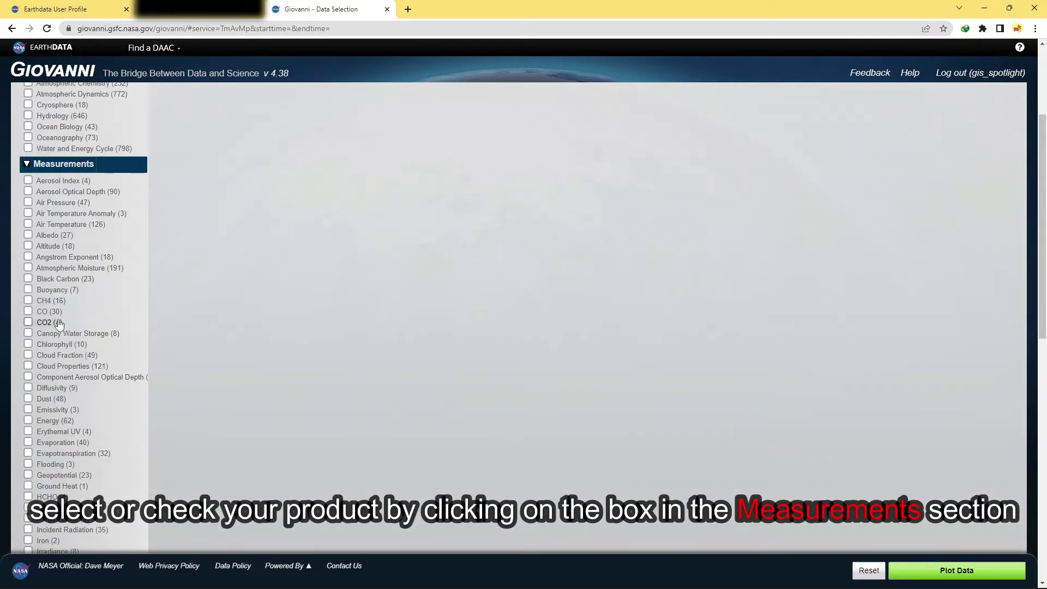
left_click(28, 279)
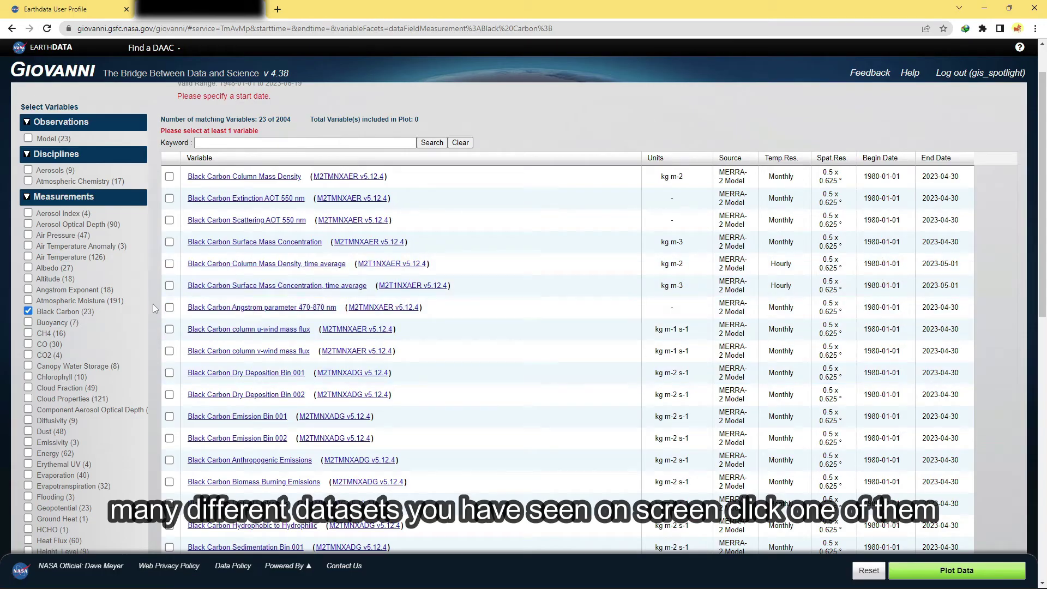
left_click(861, 288)
left_click(726, 285)
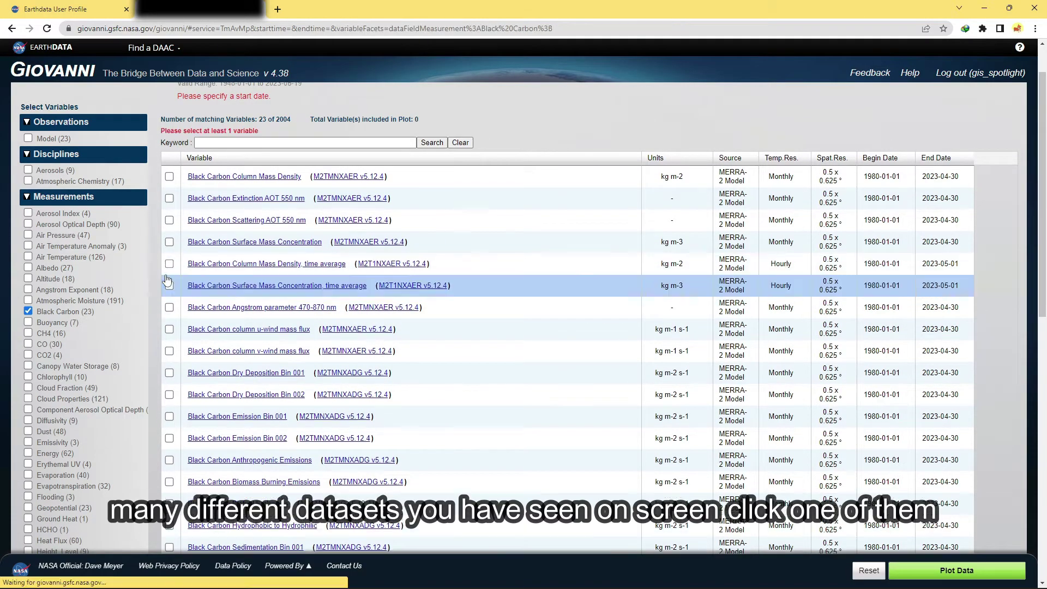
left_click(169, 242)
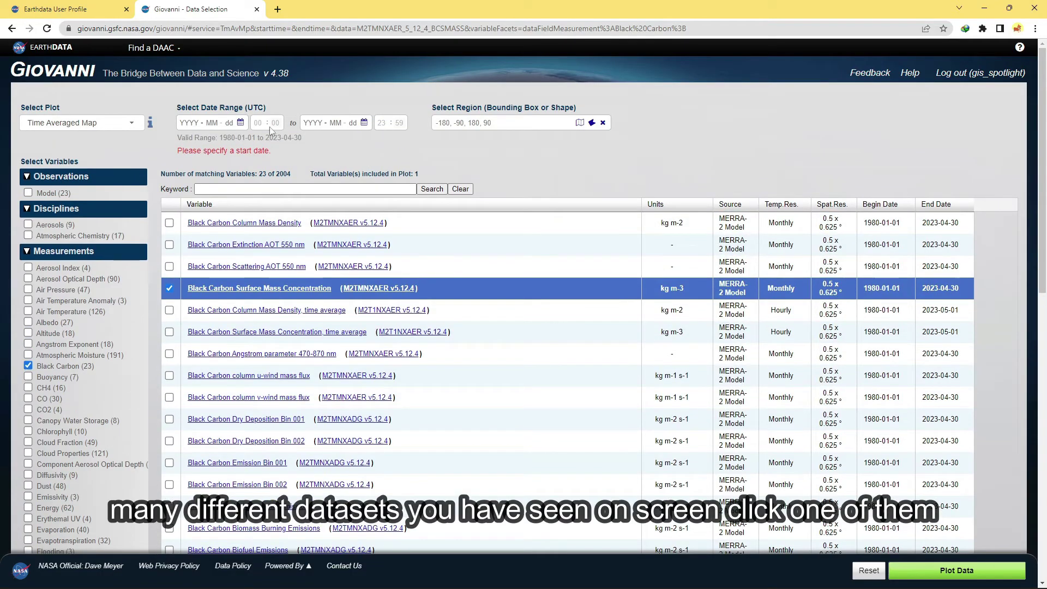
- Keep the start date at 1980-01-01, with year 1980 and month January
left_click(240, 123)
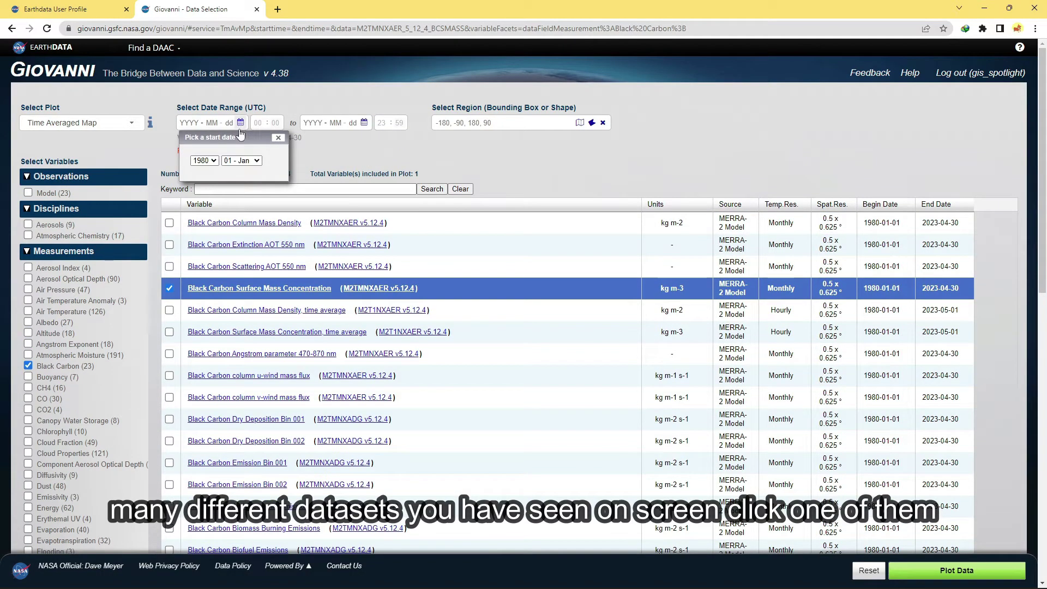
left_click(210, 164)
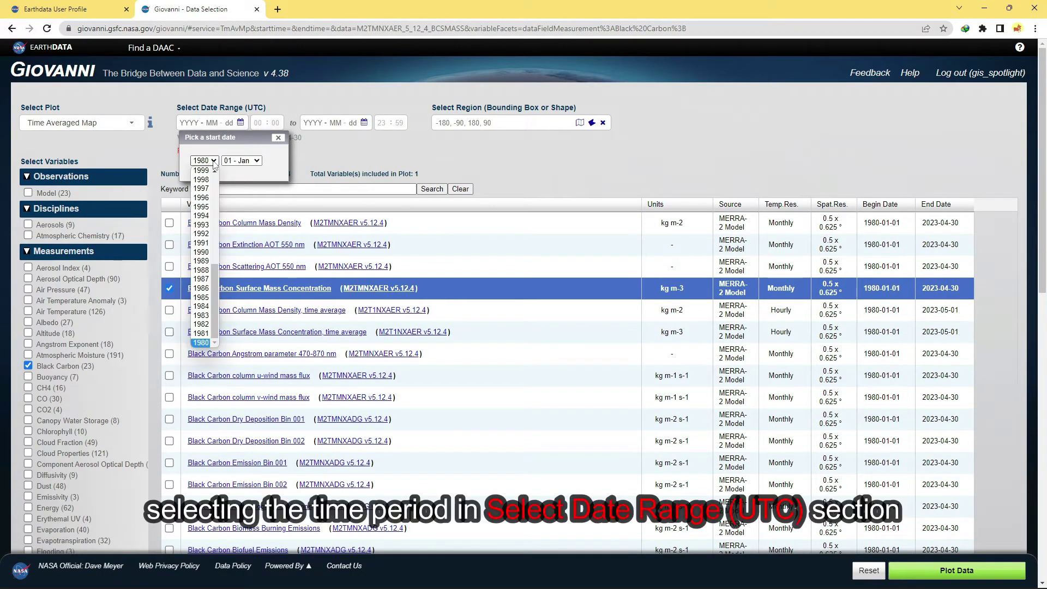
left_click(200, 342)
left_click(242, 161)
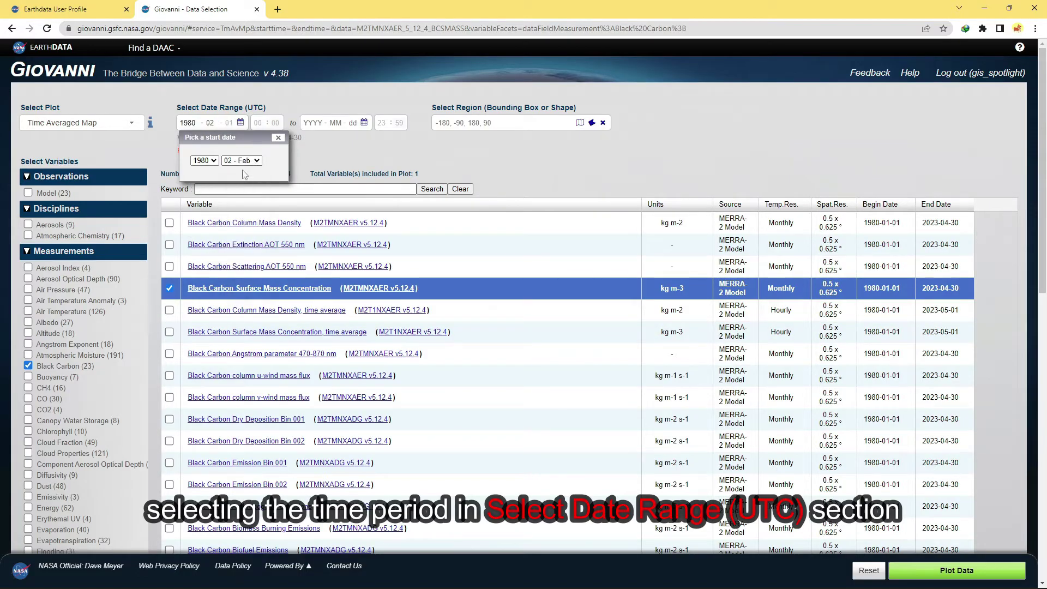
left_click(241, 161)
left_click(239, 169)
- Set the end date to 2022-12-31 with year 2022 and month December
left_click(364, 122)
left_click(328, 160)
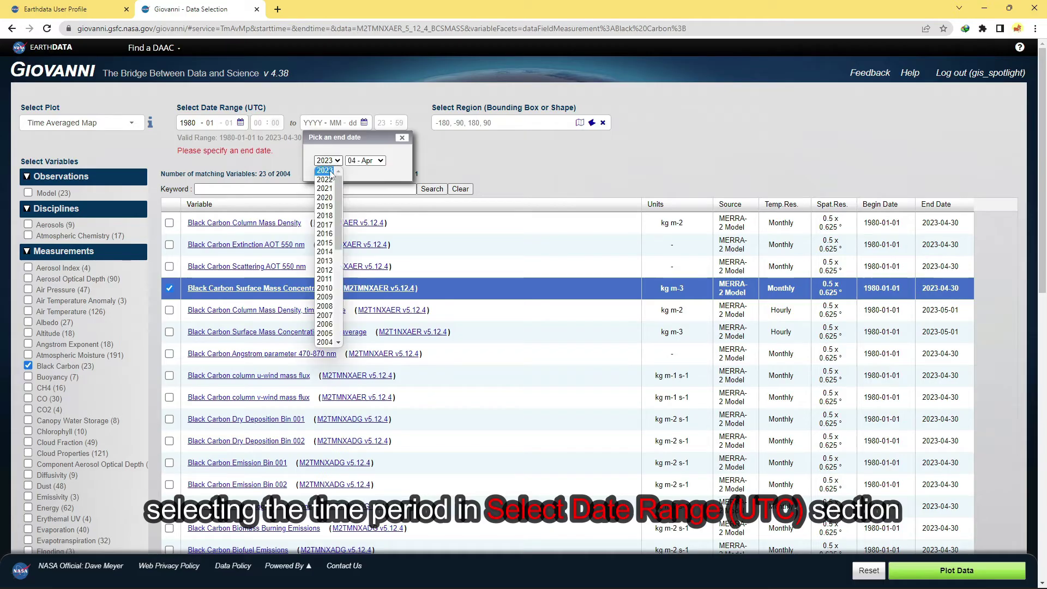
left_click(335, 182)
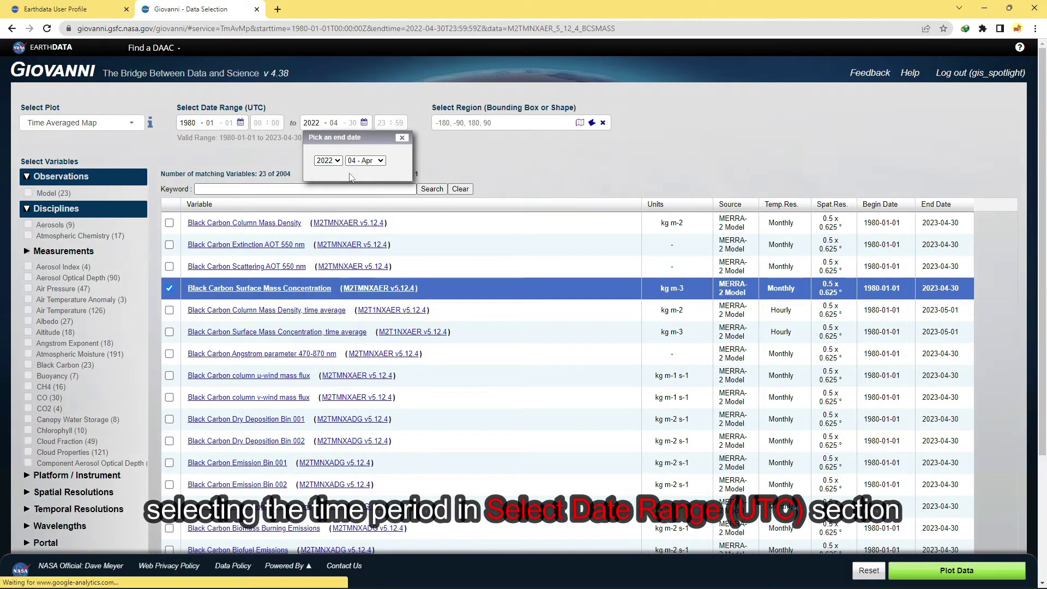
left_click(365, 160)
left_click(368, 276)
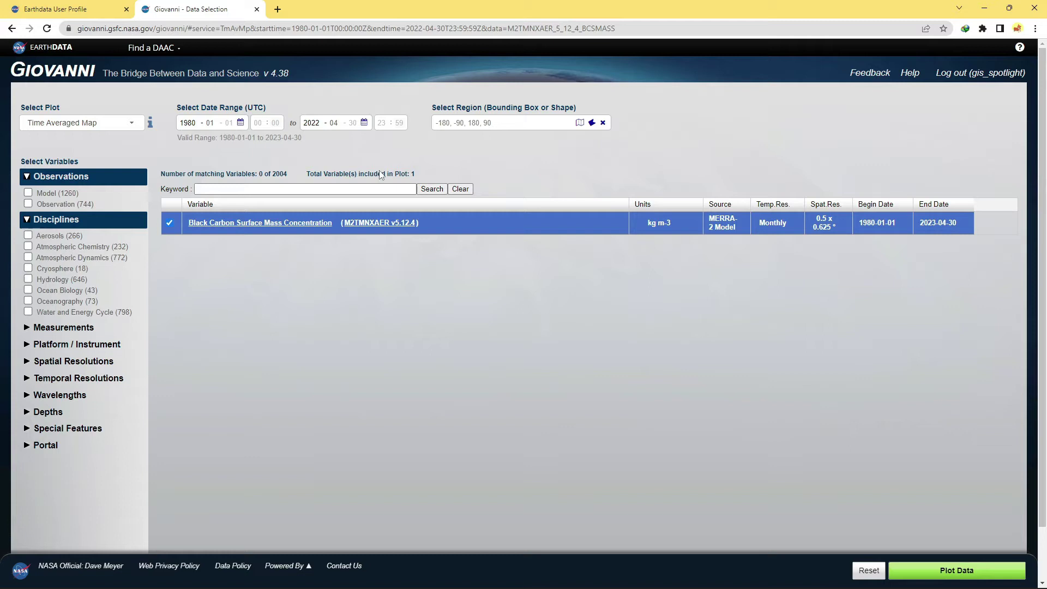
left_click(364, 123)
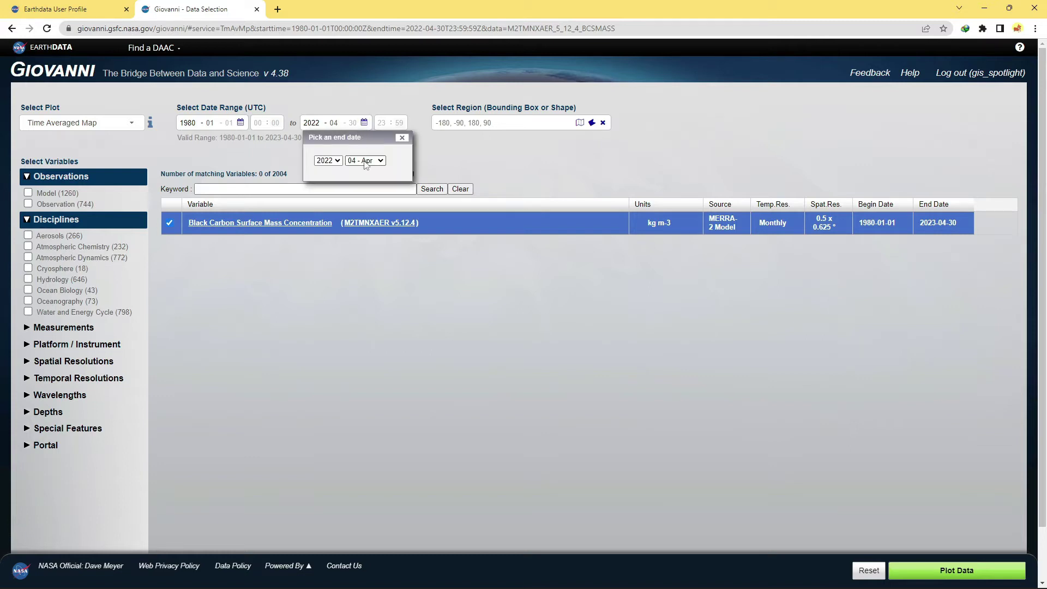
left_click(365, 161)
left_click(360, 271)
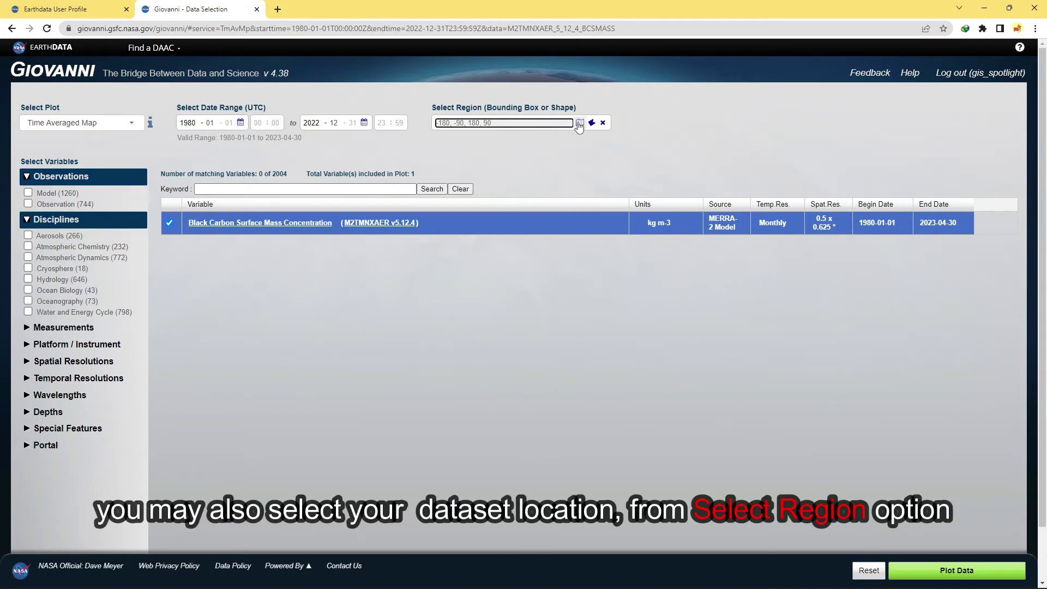
left_click(580, 123)
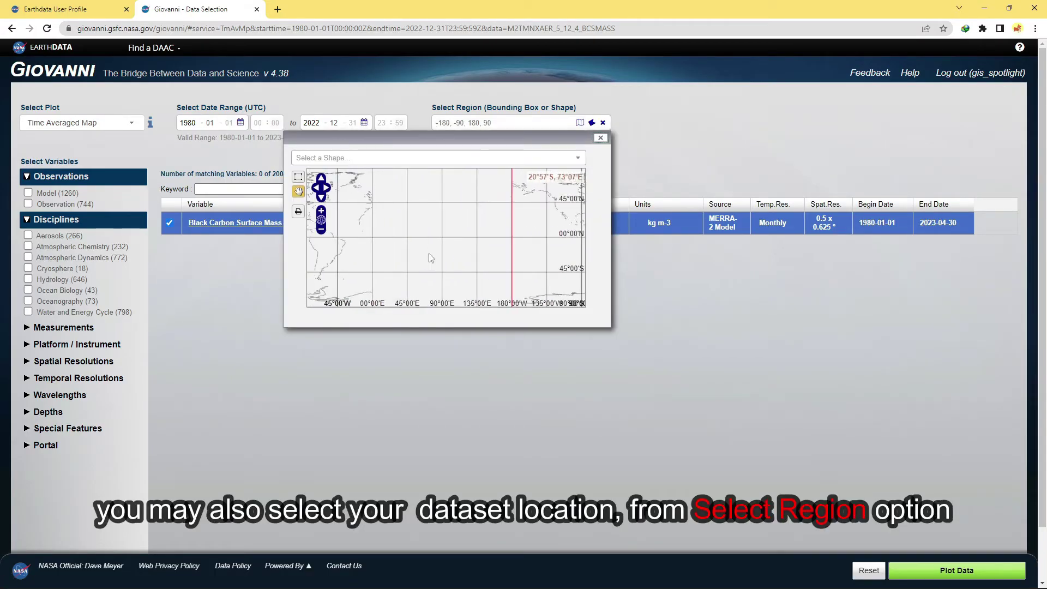
scroll(444, 217, "up", 5)
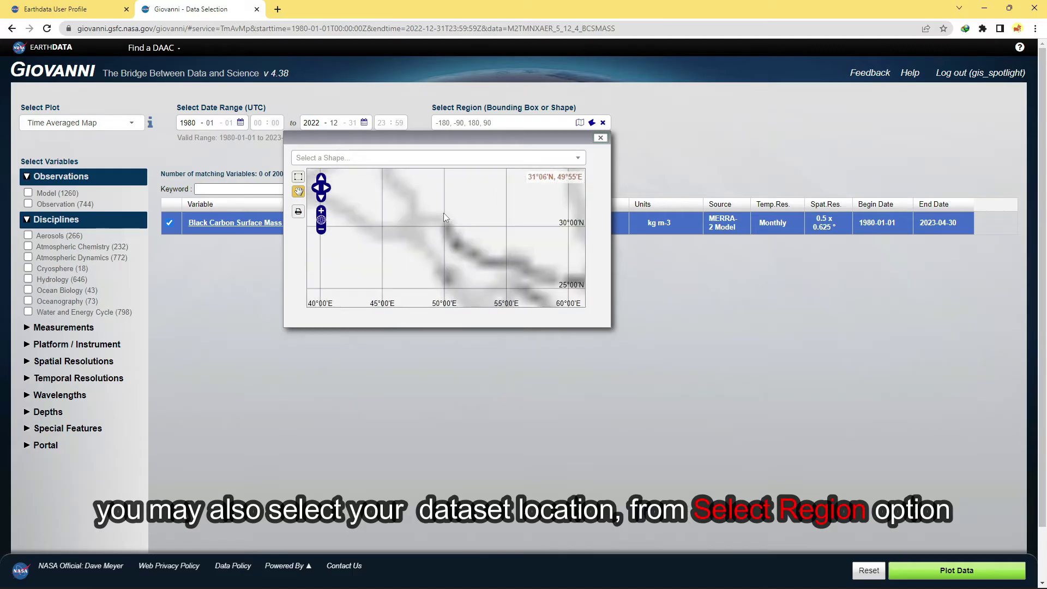
scroll(445, 217, "down", 2)
scroll(444, 213, "down", 2)
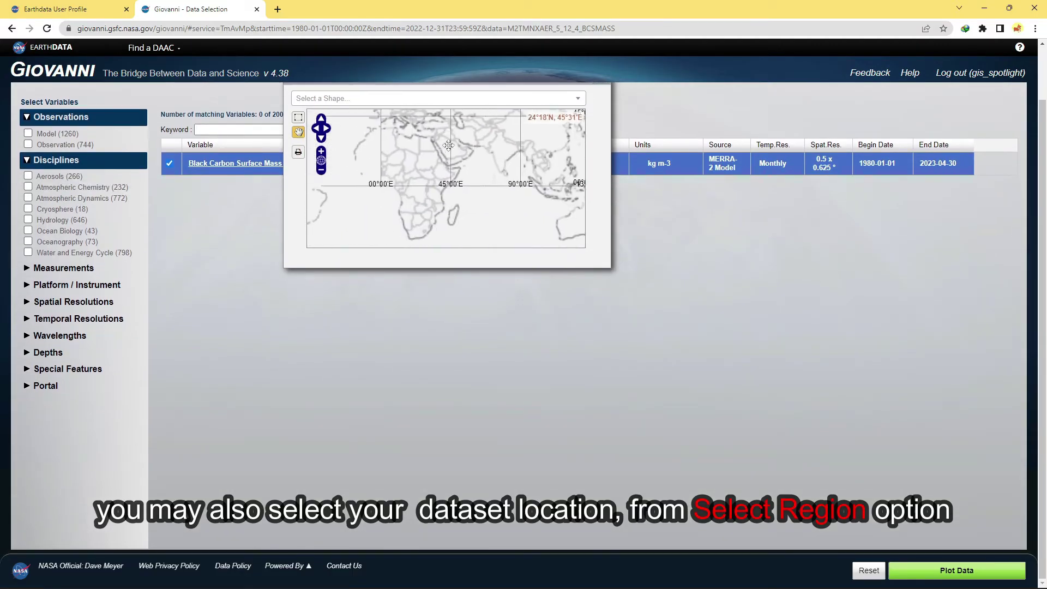
scroll(452, 182, "up", 2)
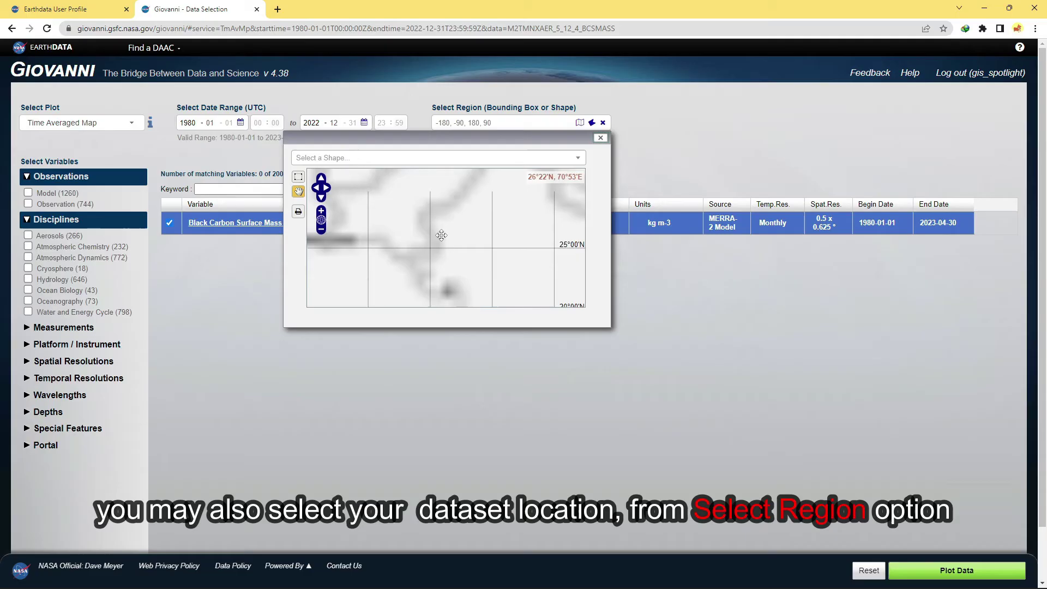
scroll(388, 171, "up", 2)
left_click_drag(366, 167, 455, 211)
right_click(429, 193)
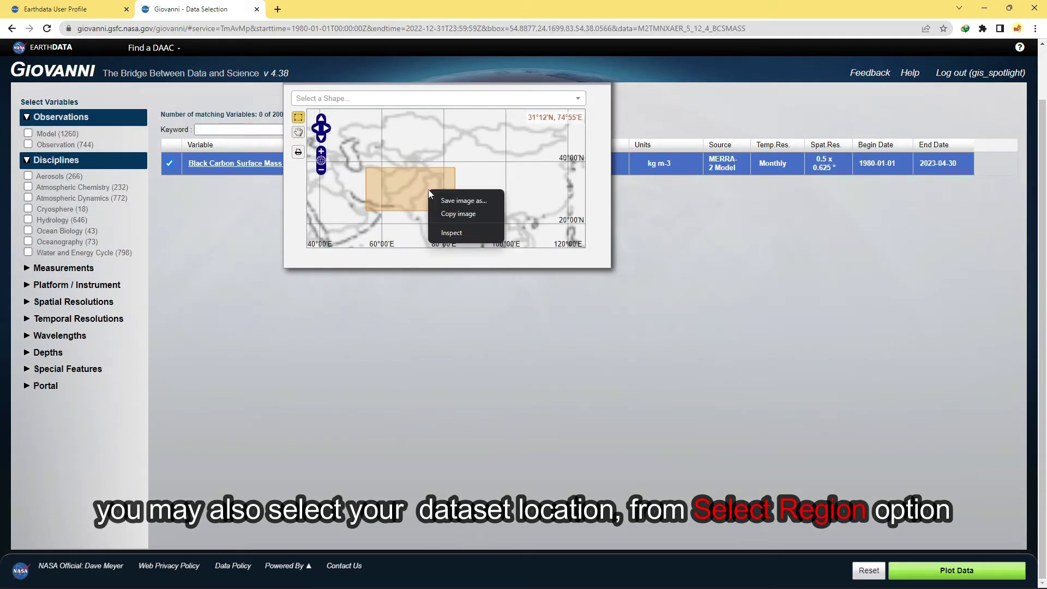
left_click(298, 131)
scroll(612, 243, "up", 1)
left_click(603, 123)
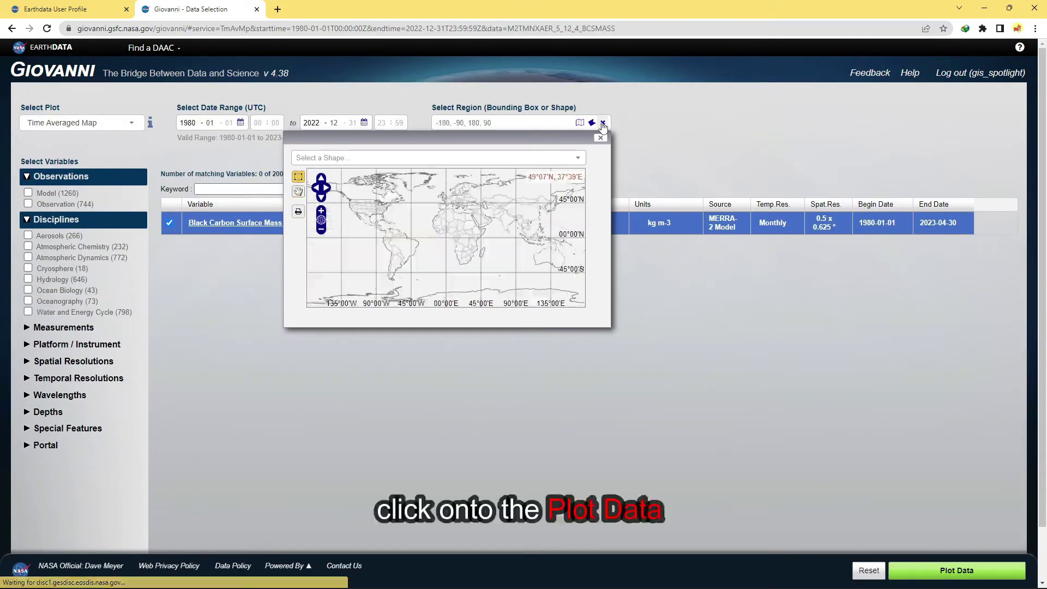
- Close the region map, plot the 1980–2022 Black Carbon time-averaged map, and adjust page zoom
left_click(602, 139)
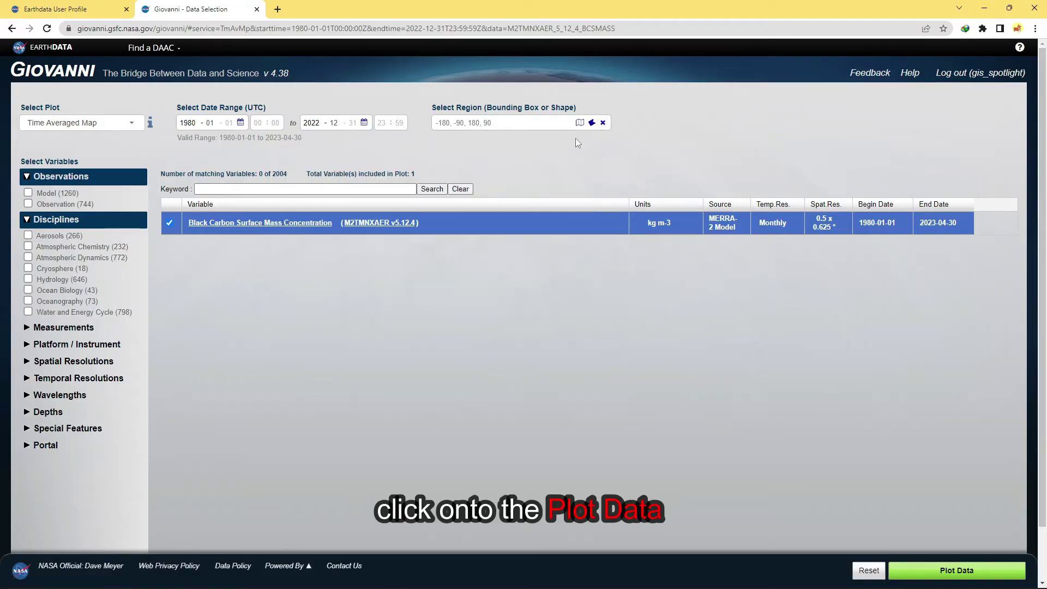
left_click(954, 570)
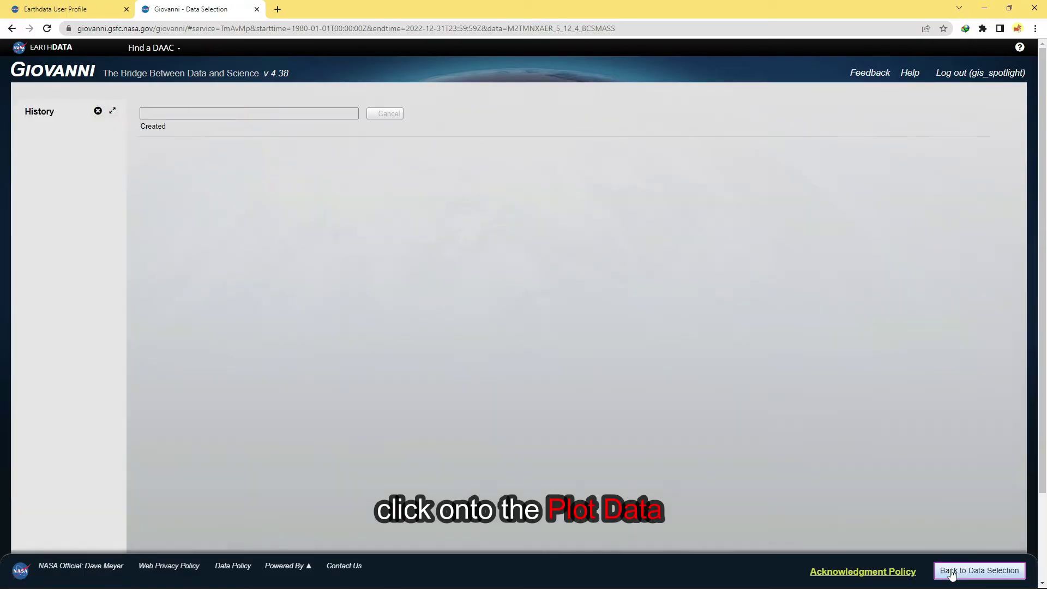
key("ctrl+minus")
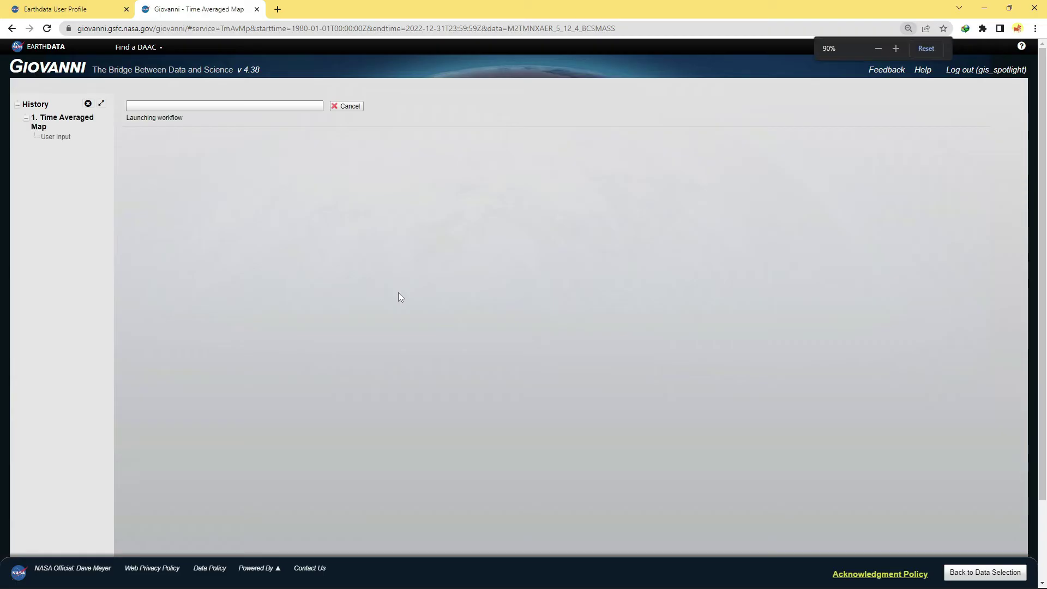
key("ctrl+plus")
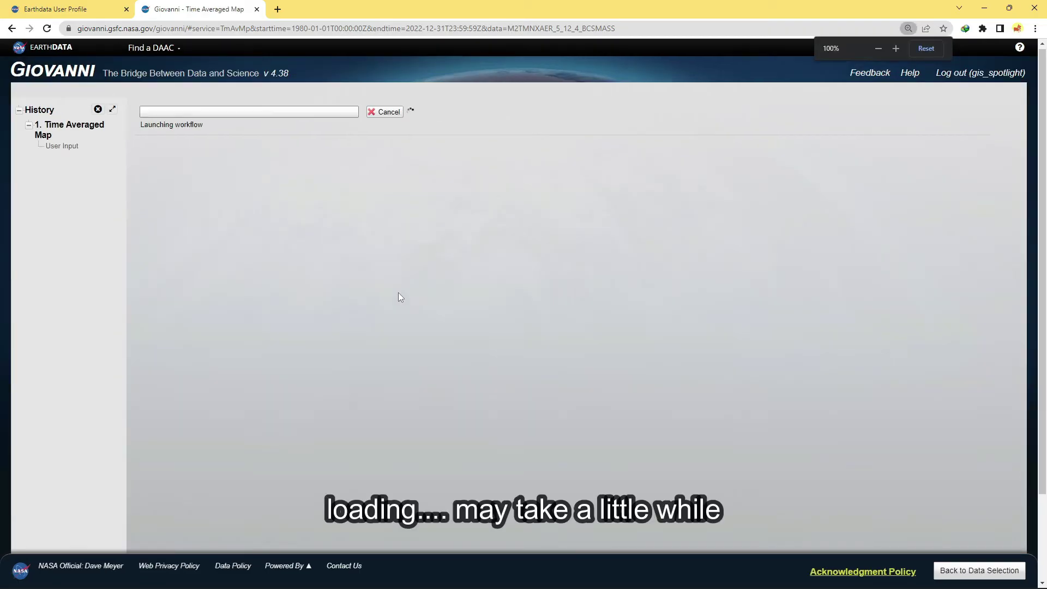
key("ctrl+plus")
key("ctrl+plus")
key("ctrl+plus")
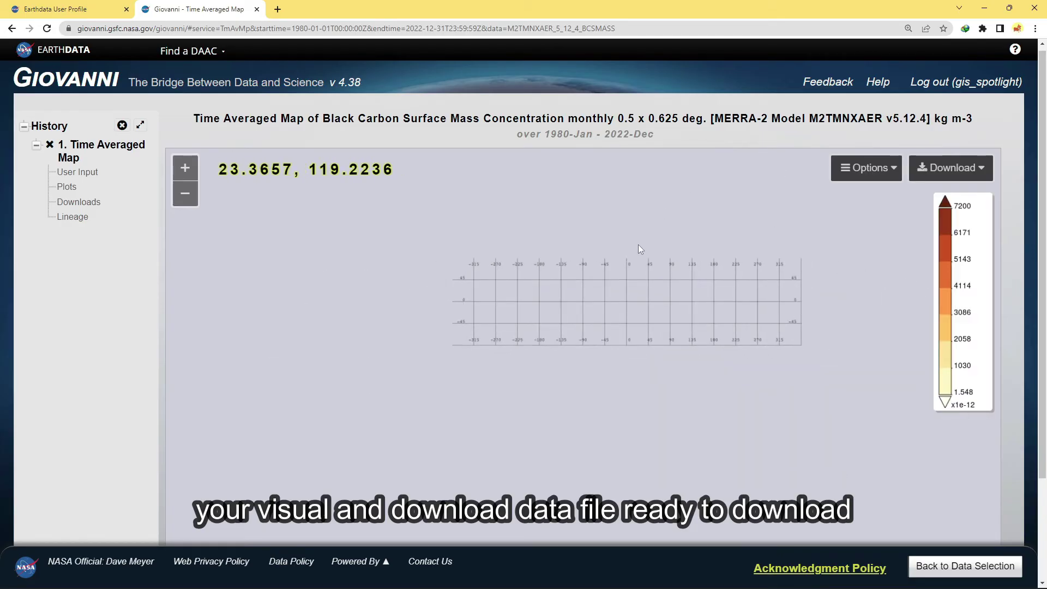
- Zoom the page and pan the map to centre South Asia, China and India
key("ctrl+minus")
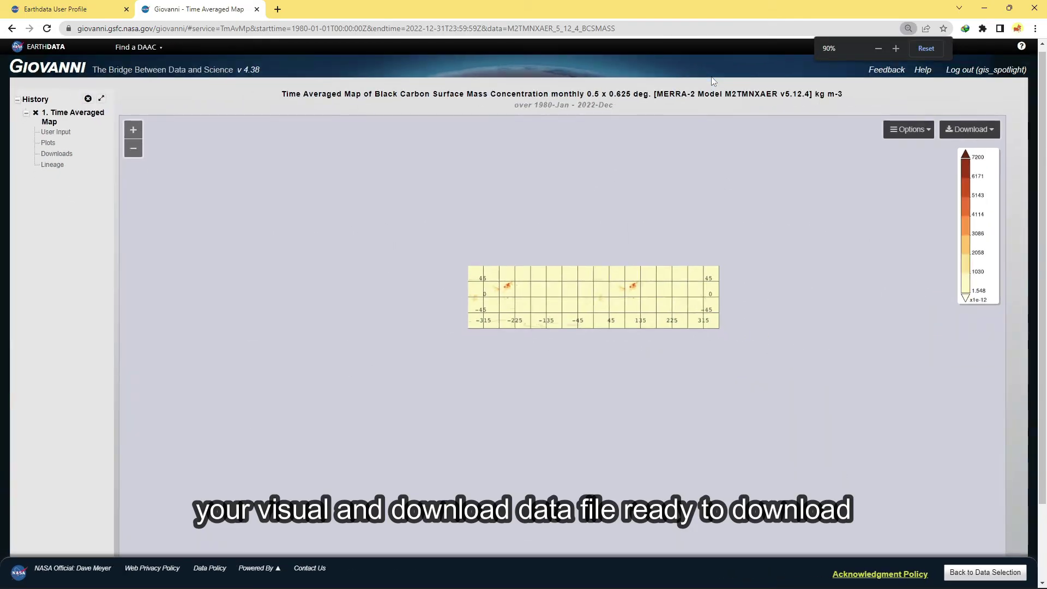
key("ctrl+plus")
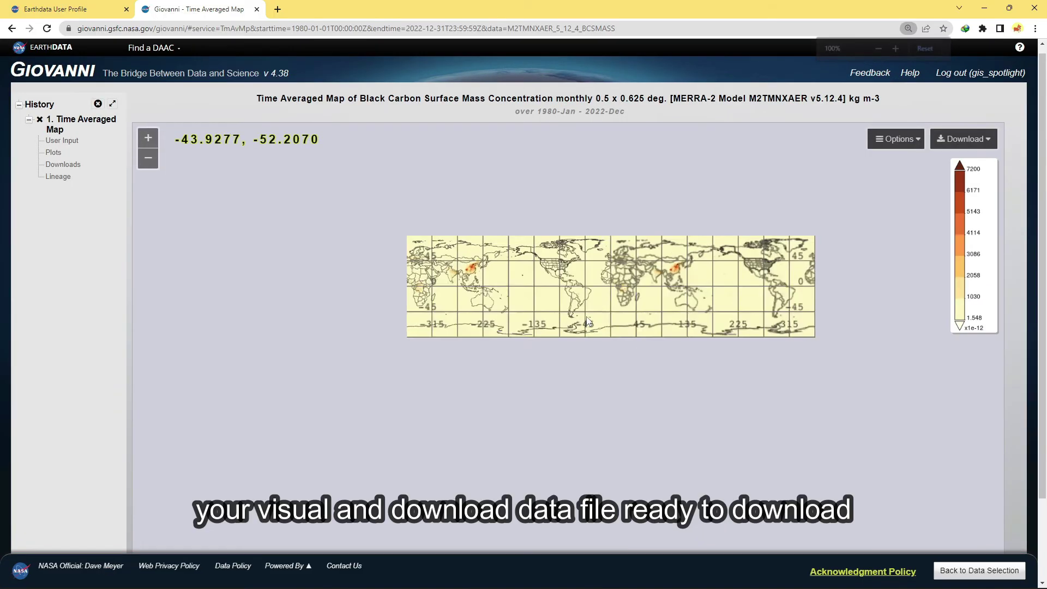
scroll(588, 323, "up", 1)
scroll(601, 321, "up", 1)
scroll(623, 318, "up", 1)
scroll(636, 317, "up", 1)
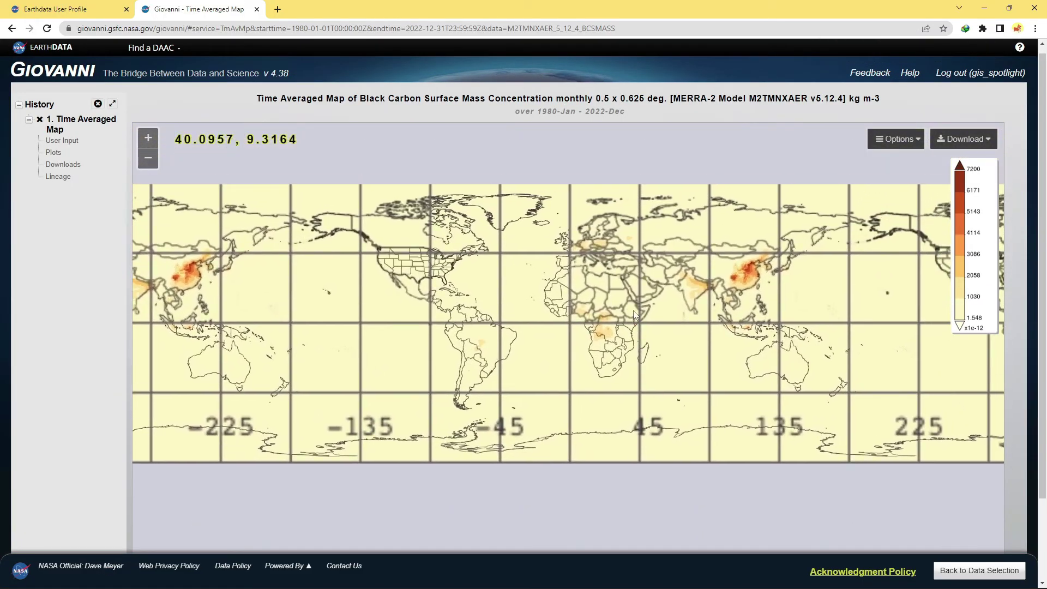
scroll(685, 302, "up", 1)
scroll(697, 298, "up", 1)
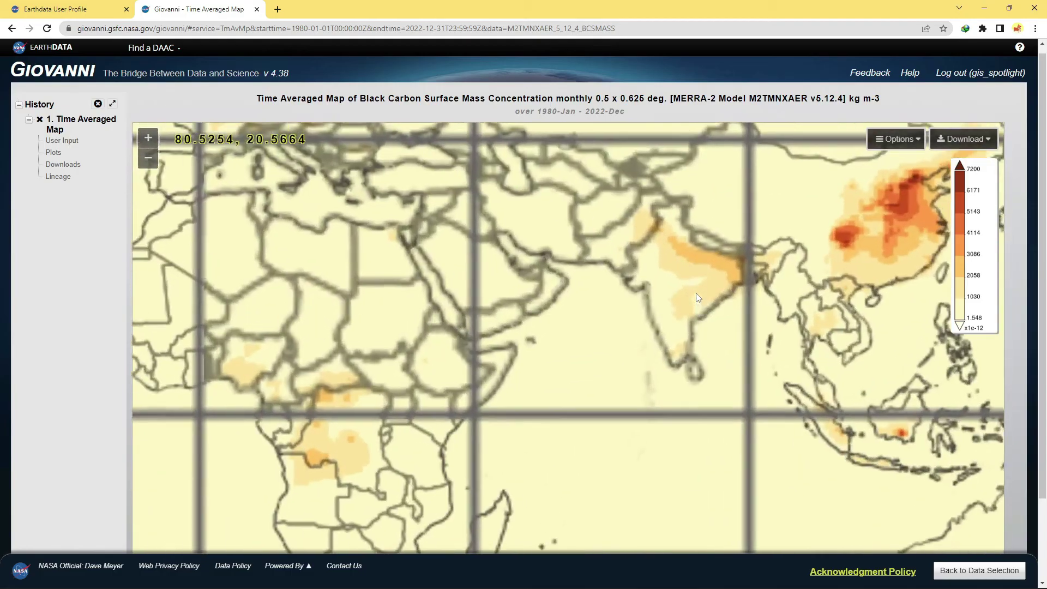
left_click_drag(733, 261, 640, 341)
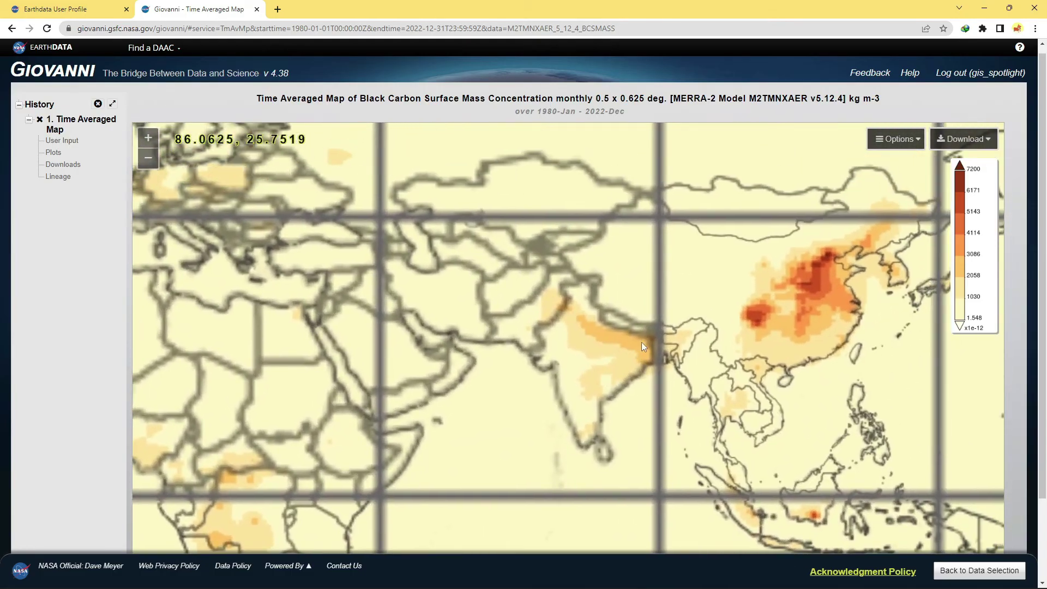
scroll(572, 342, "up", 1)
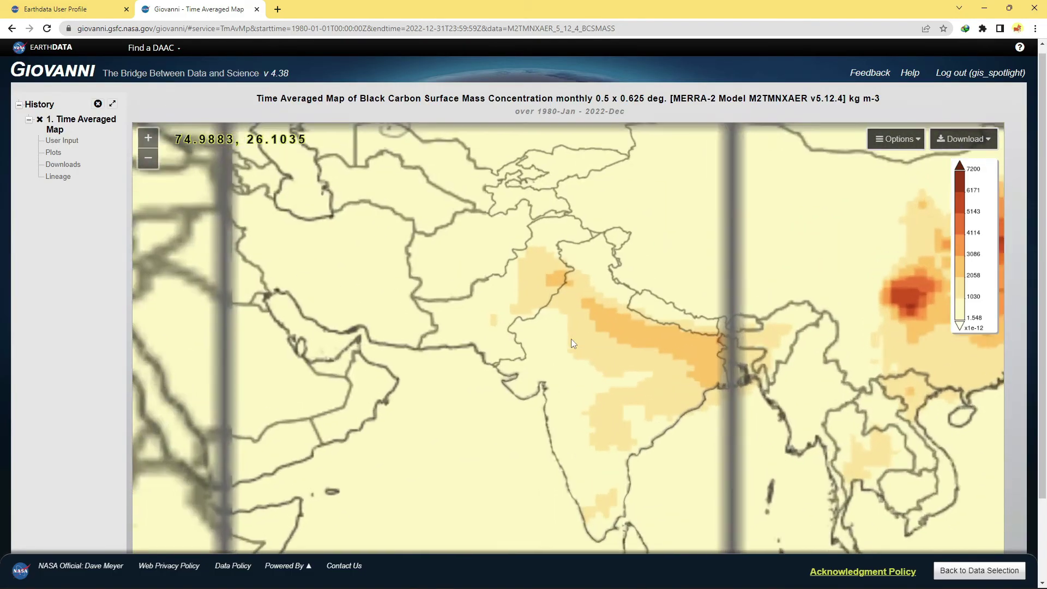
scroll(572, 342, "down", 2)
scroll(571, 339, "down", 1)
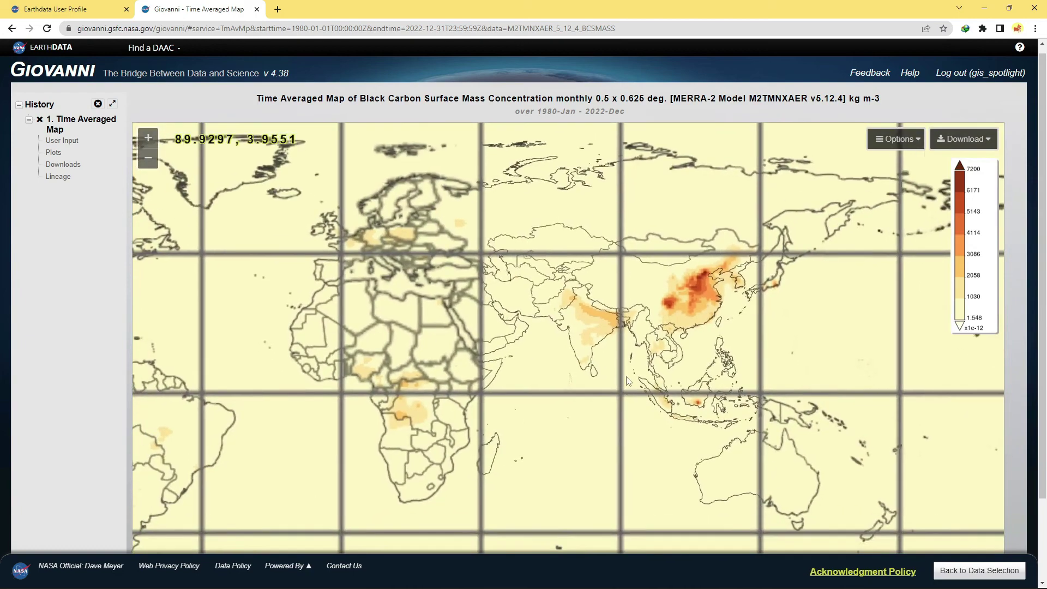
scroll(647, 352, "down", 1)
scroll(612, 298, "up", 1)
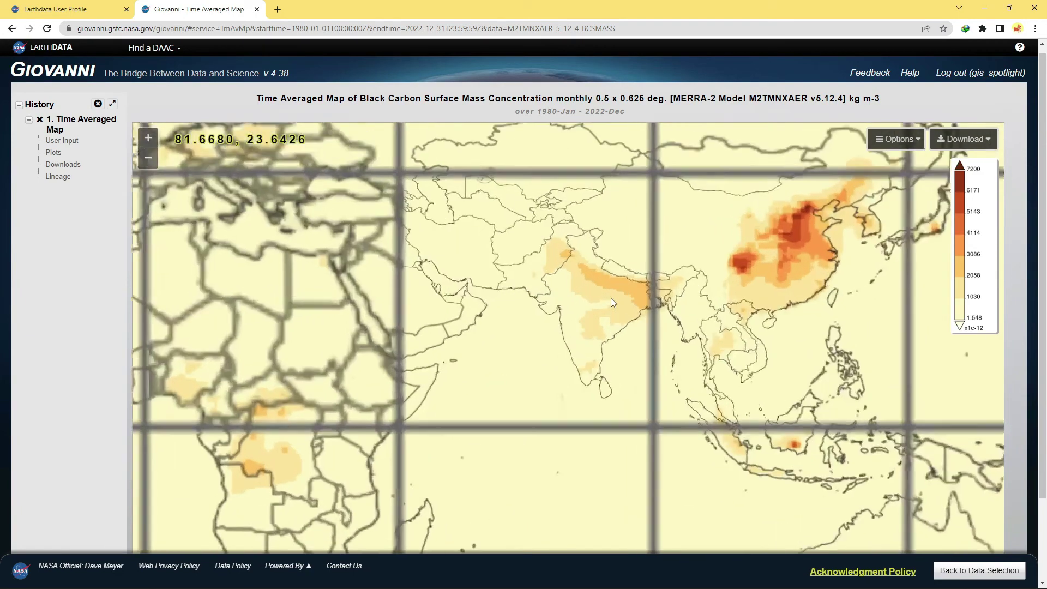
mouse_move(572, 305)
left_mouse_down()
mouse_move(571, 363)
mouse_move(528, 378)
left_mouse_up()
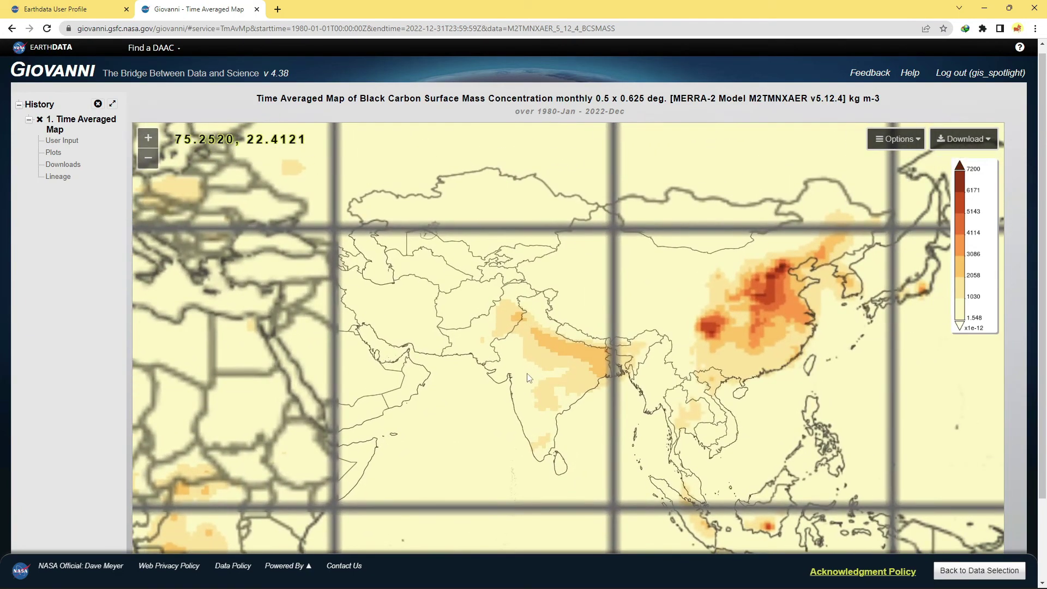
- Request a GeoTIFF download of the map and cancel the duplicate download prompt
left_click(966, 139)
scroll(540, 344, "down", 1)
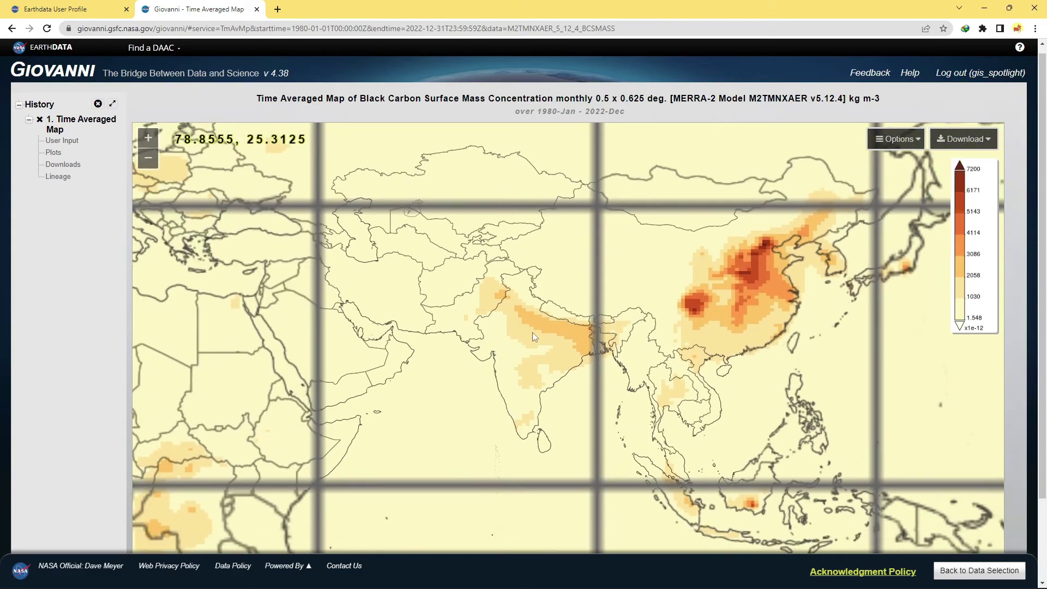
left_click_drag(532, 323, 559, 326)
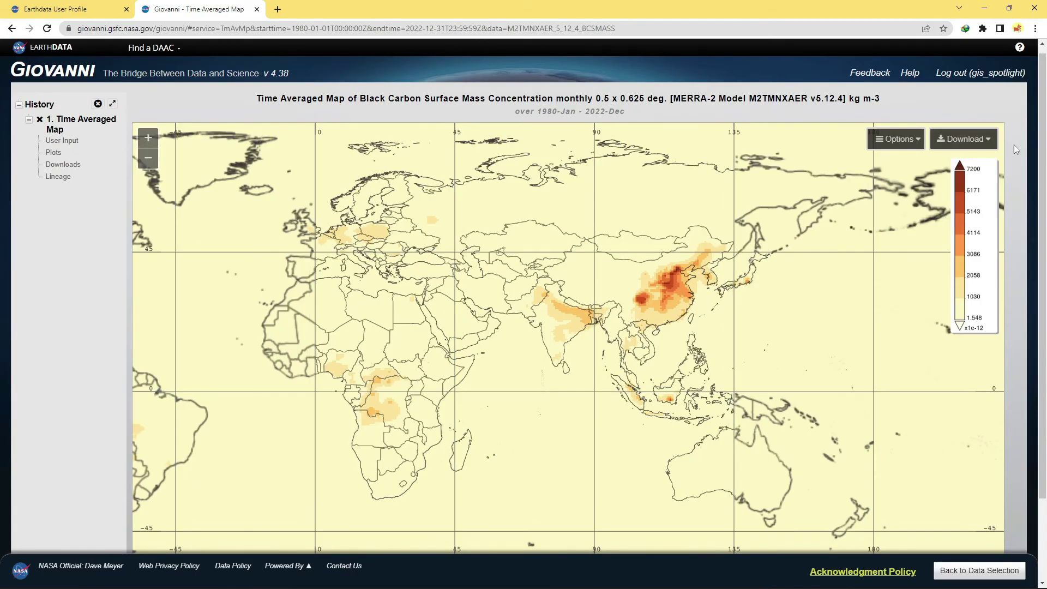
left_click(965, 139)
left_click(967, 160)
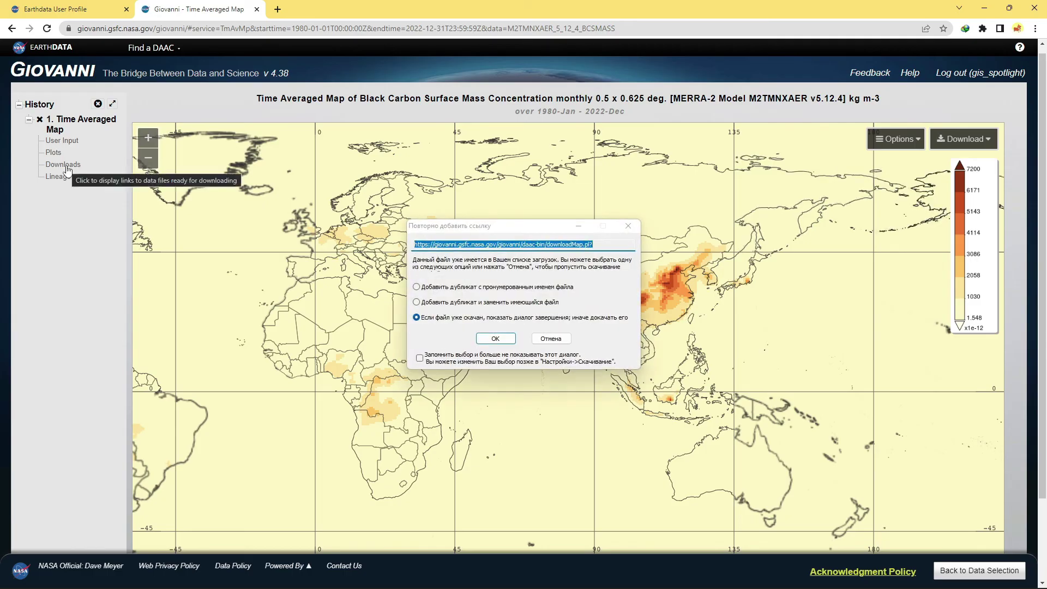
left_click(550, 339)
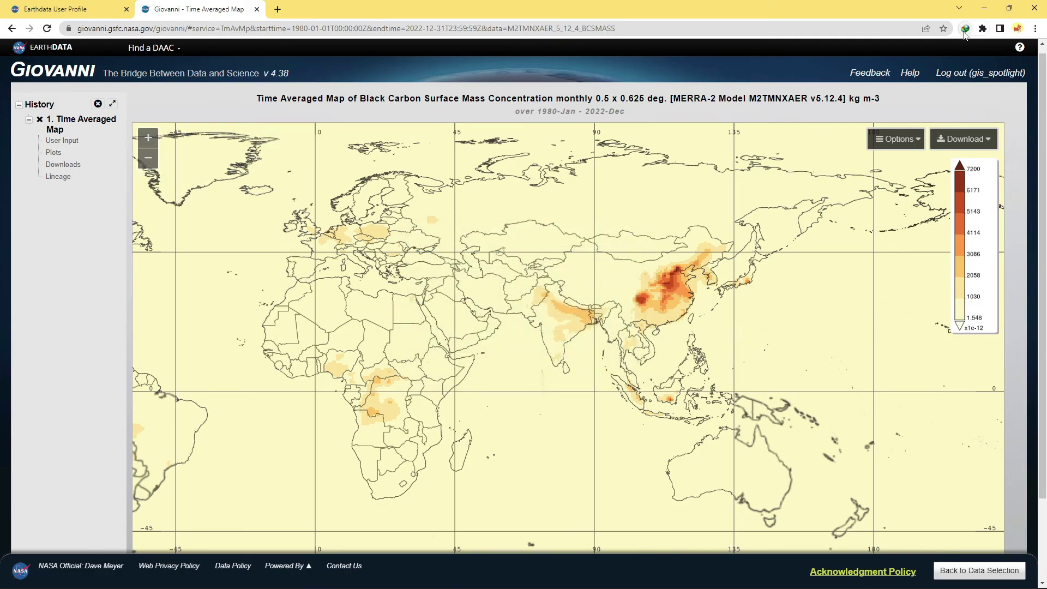
- Download the GeoTIFF file from the Downloads list, set to open when done
left_click(64, 164)
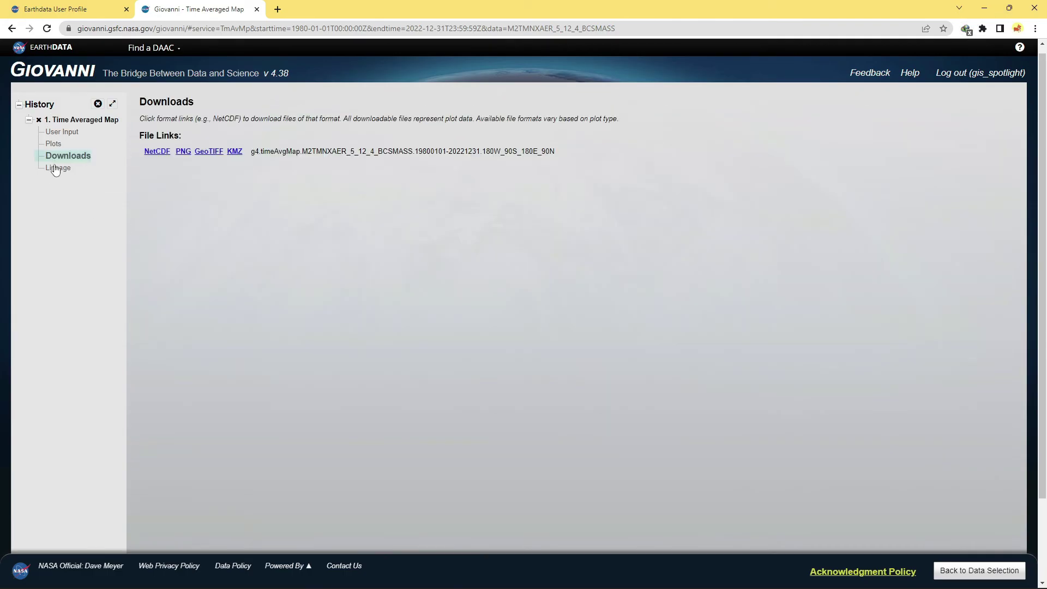
left_click(209, 151)
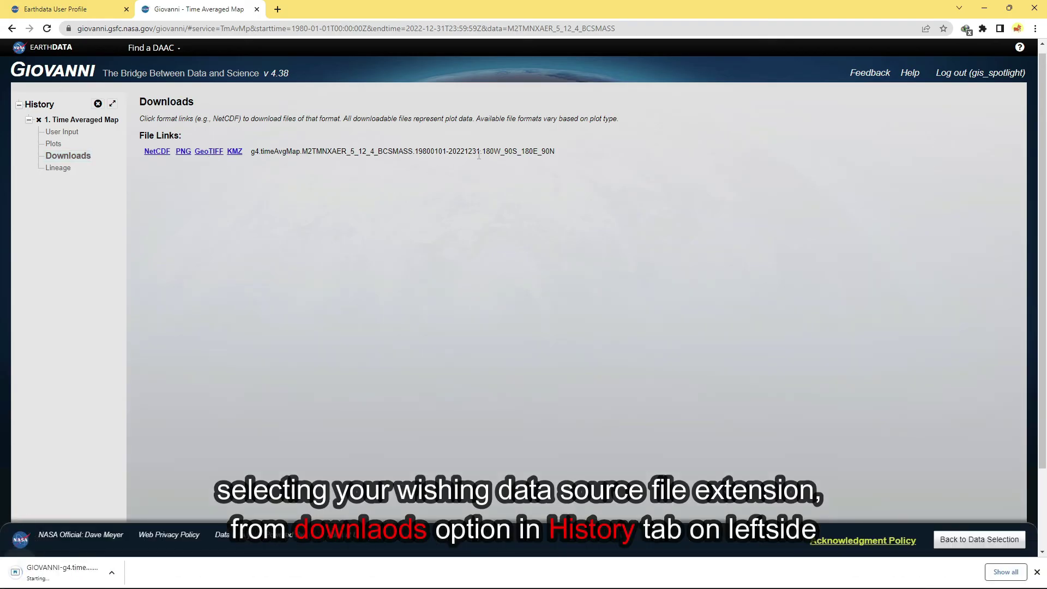
left_click(114, 578)
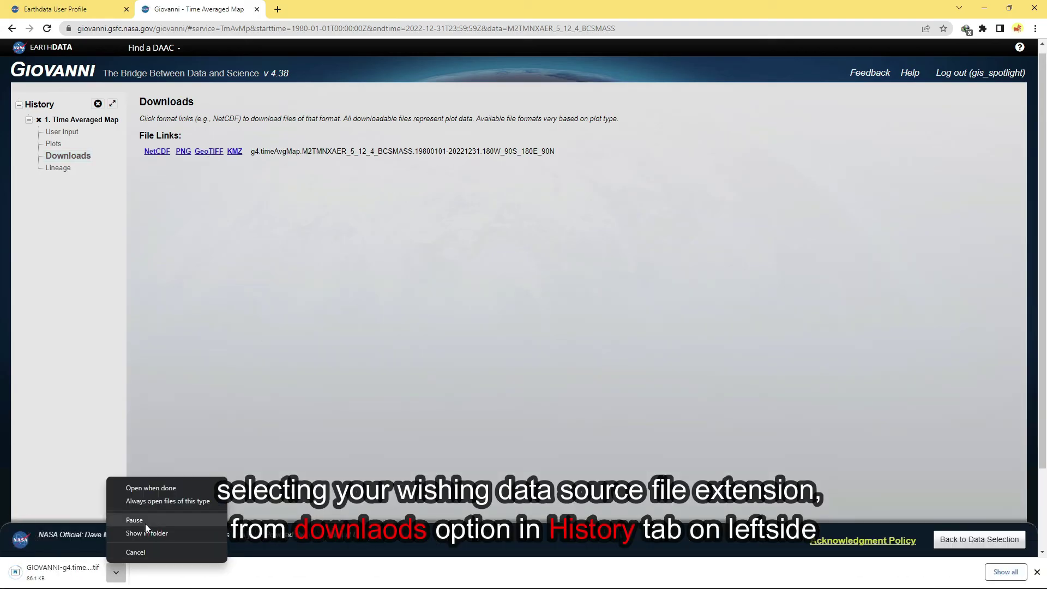